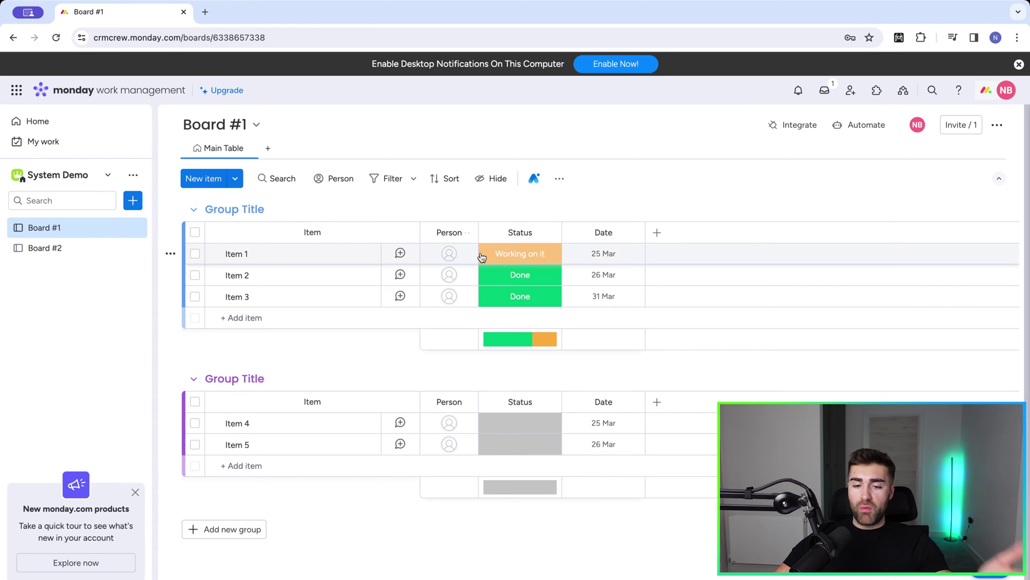
pyautogui.click(515, 254)
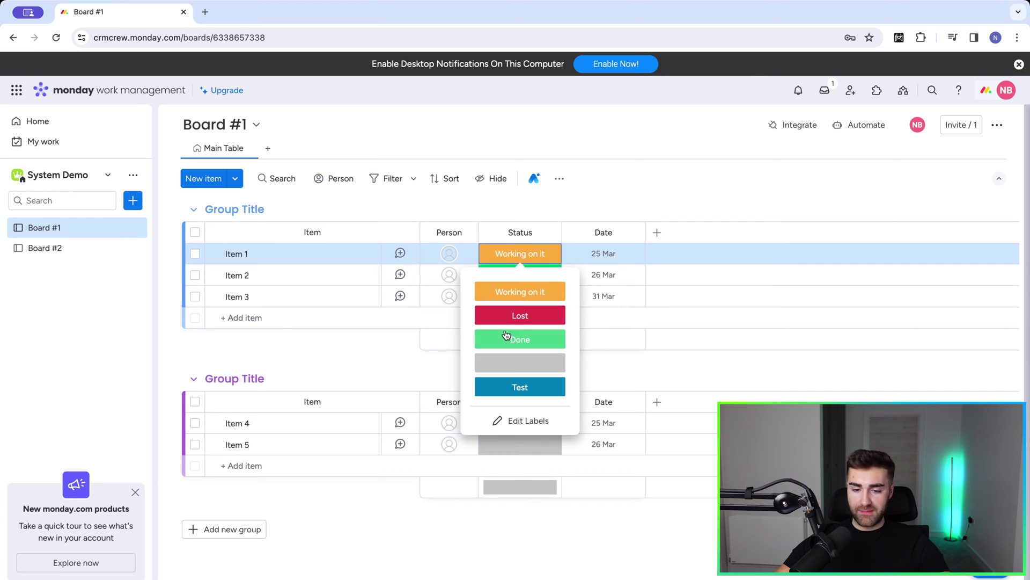
pyautogui.click(633, 208)
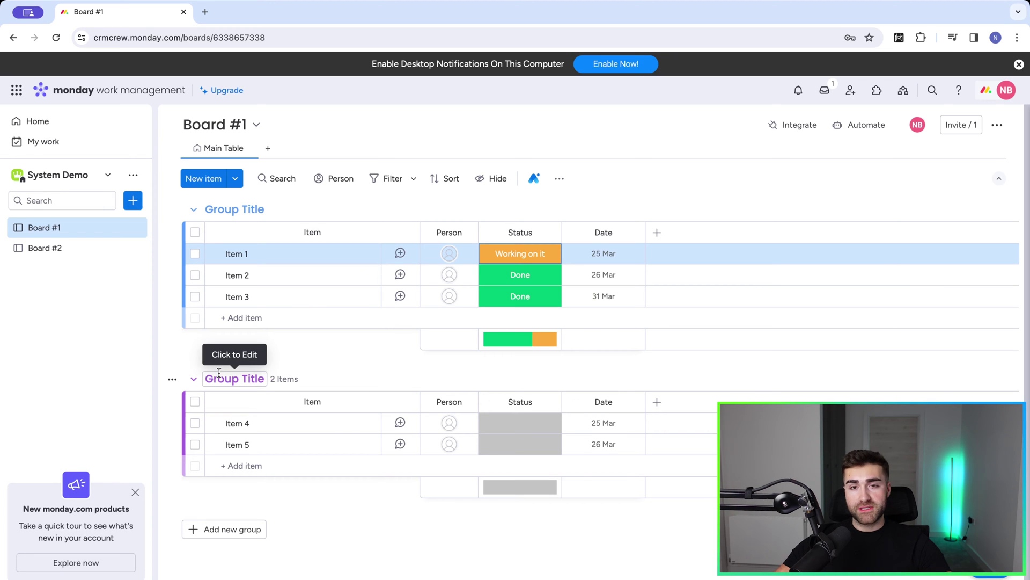
# Start a new custom automation for Board #1 with the trigger "status changes to something".
pyautogui.click(845, 130)
pyautogui.click(481, 85)
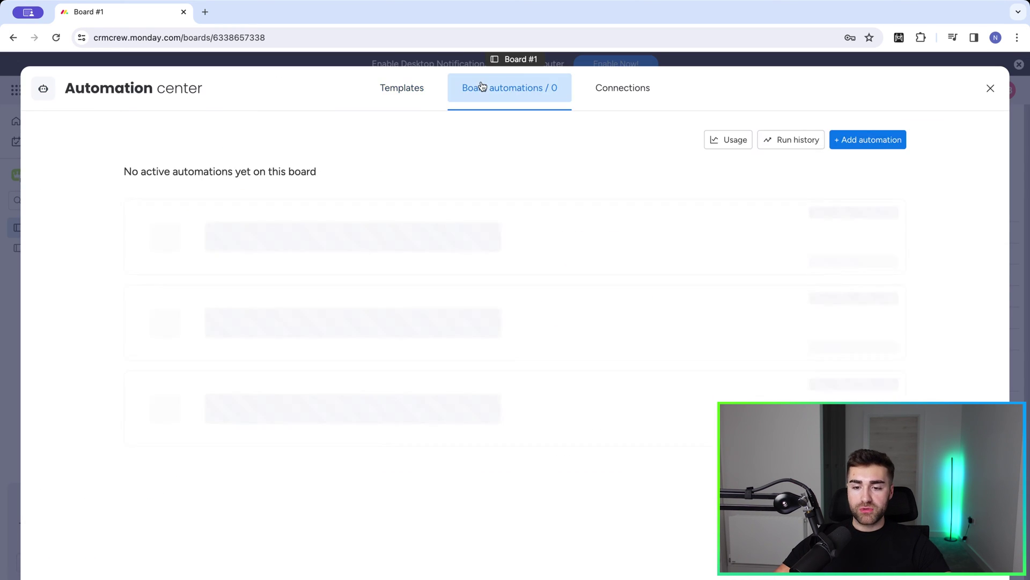
pyautogui.click(893, 140)
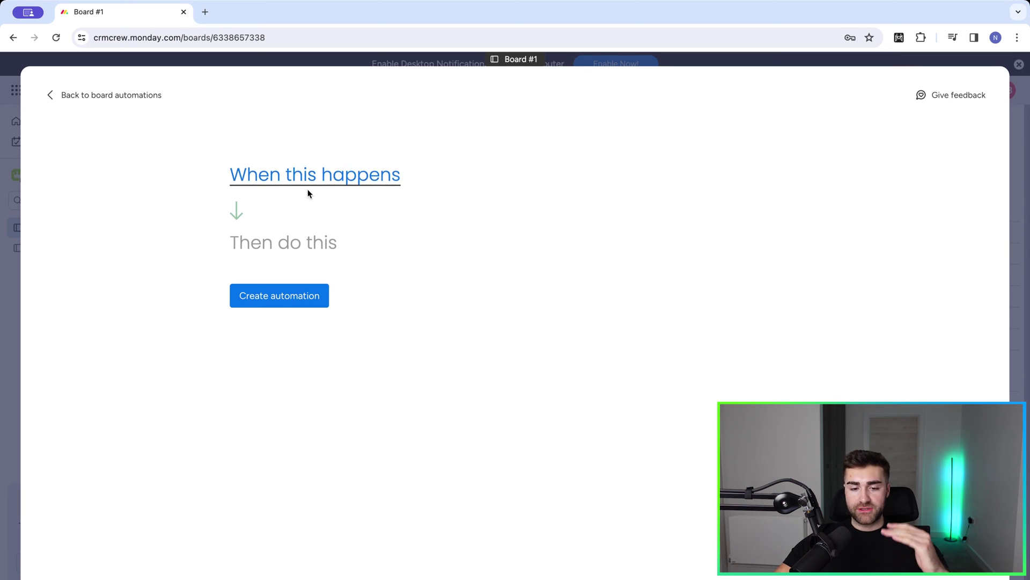
pyautogui.click(311, 185)
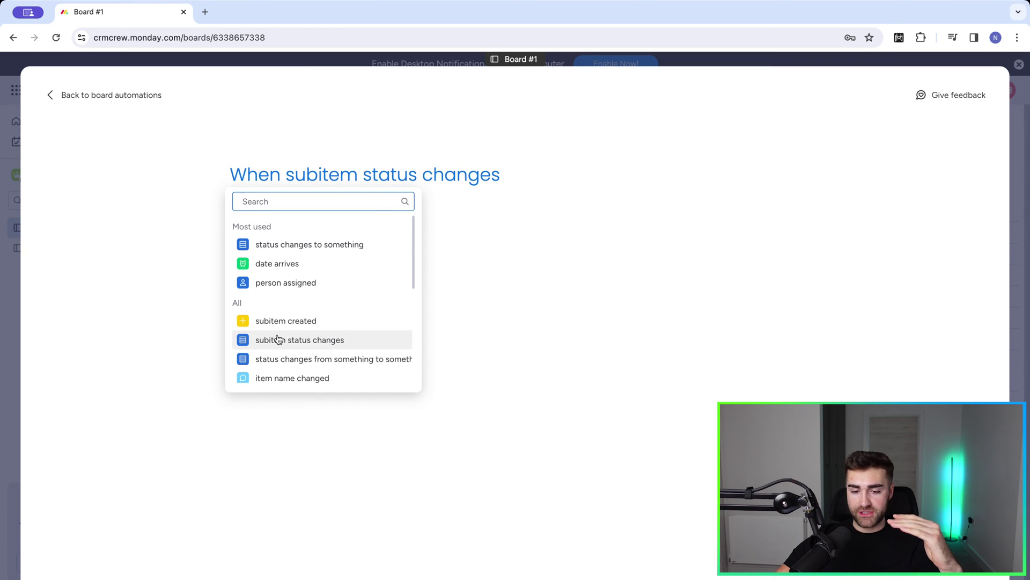
pyautogui.scroll(-5, 278, 339)
pyautogui.scroll(5, 278, 338)
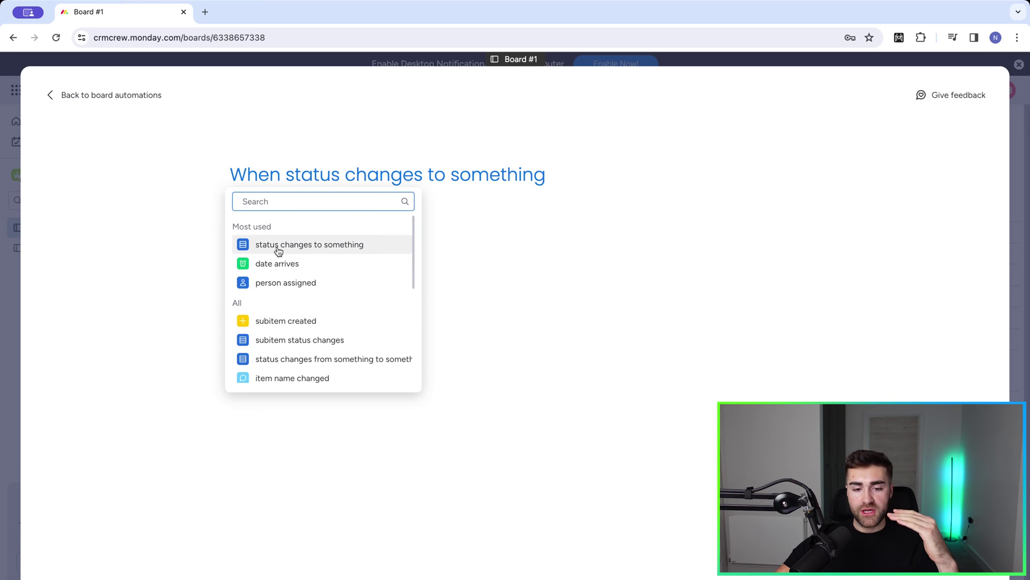
pyautogui.click(278, 246)
# Define the trigger so that it fires when the Status column changes to Done.
pyautogui.click(311, 182)
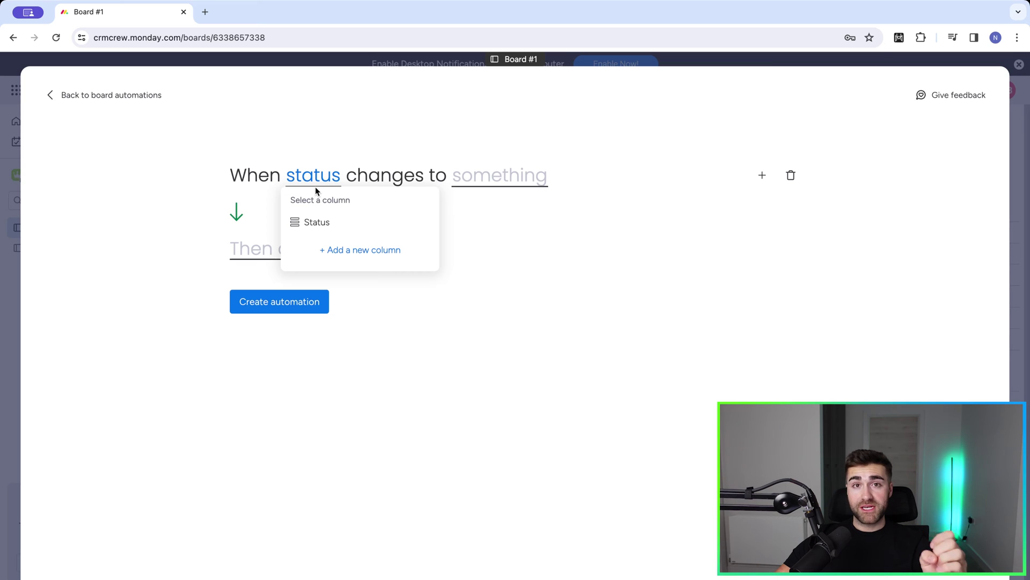
pyautogui.click(309, 222)
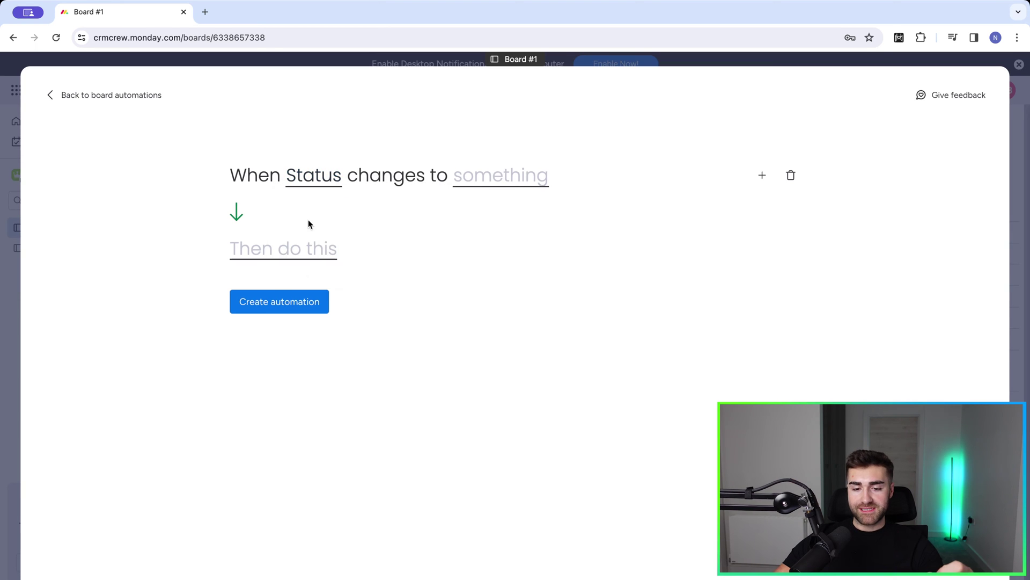
pyautogui.click(474, 185)
pyautogui.scroll(-1, 472, 263)
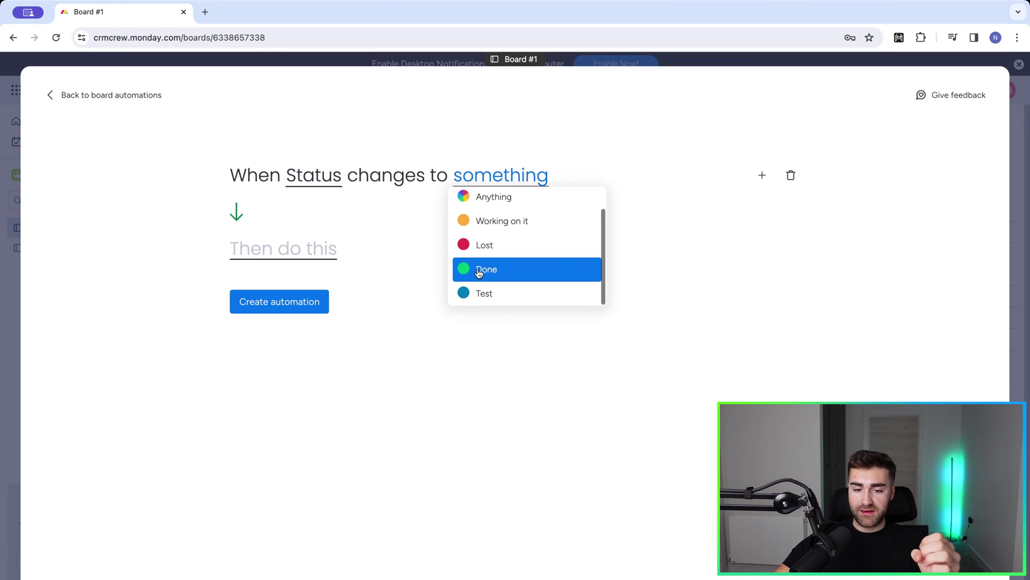
pyautogui.click(479, 270)
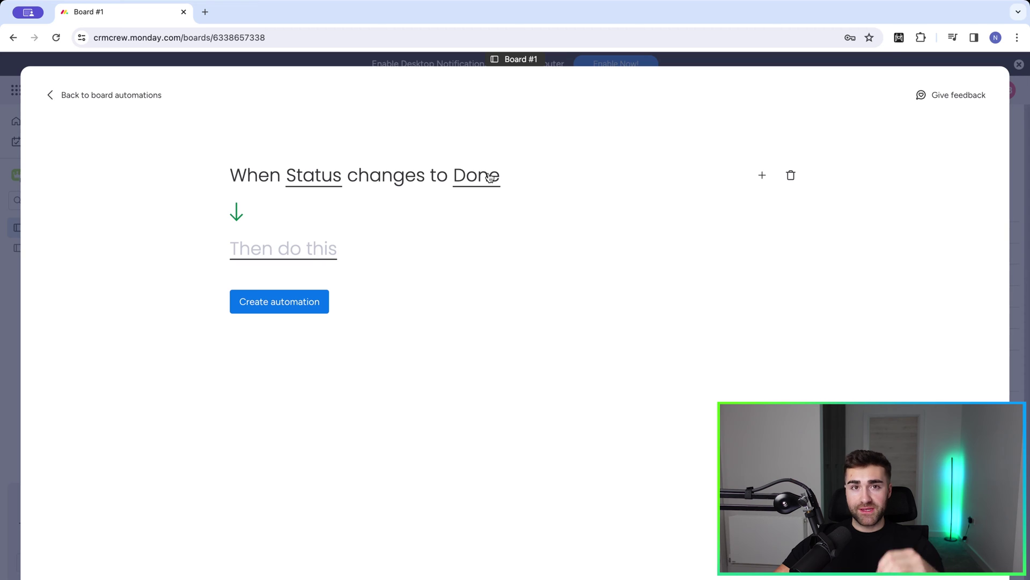
# Find the "create item" action and add it as the automation's result.
pyautogui.click(257, 255)
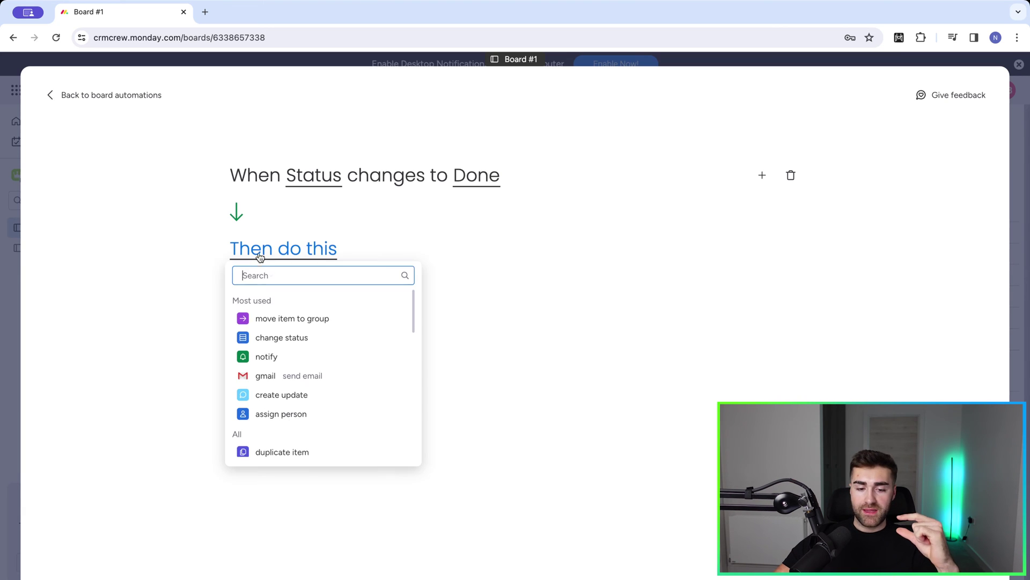
pyautogui.scroll(-5, 278, 416)
pyautogui.scroll(-1, 279, 416)
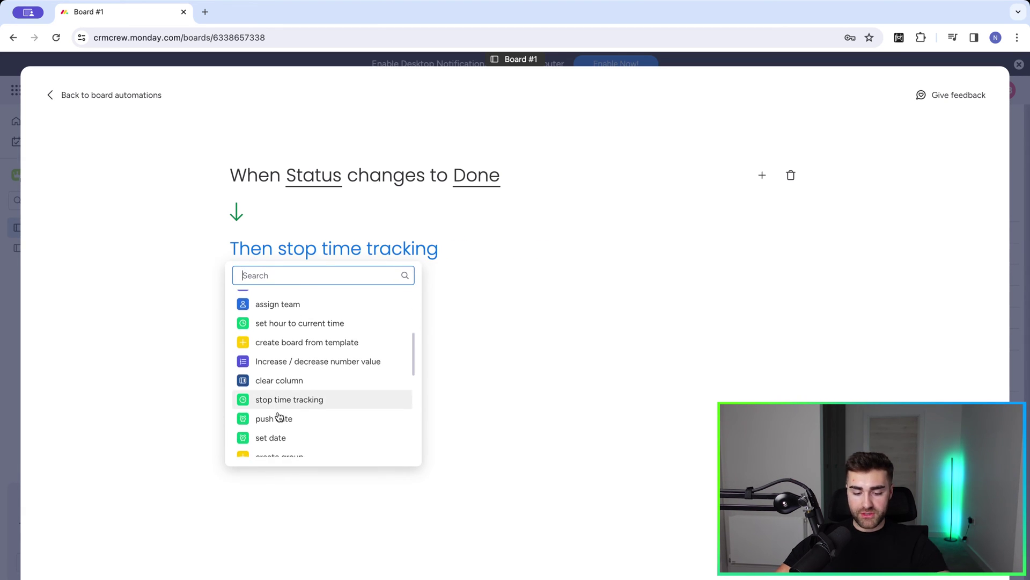
pyautogui.write('create')
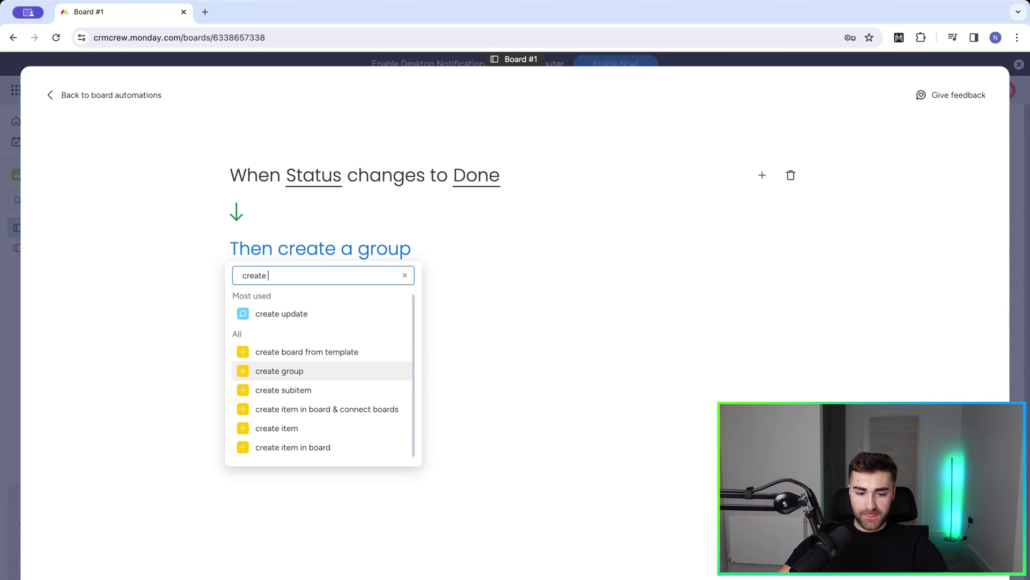
pyautogui.write(' item')
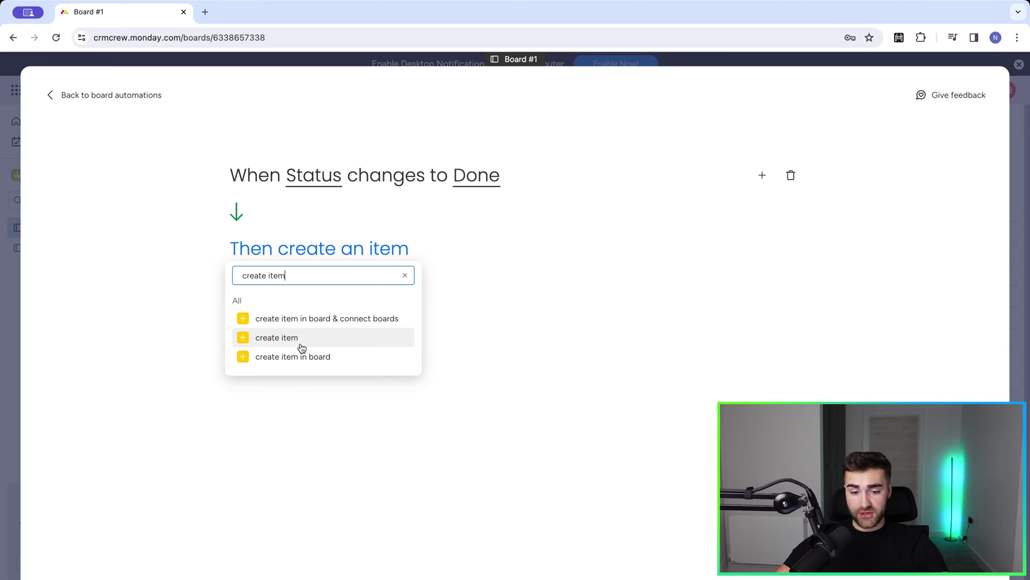
pyautogui.click(298, 342)
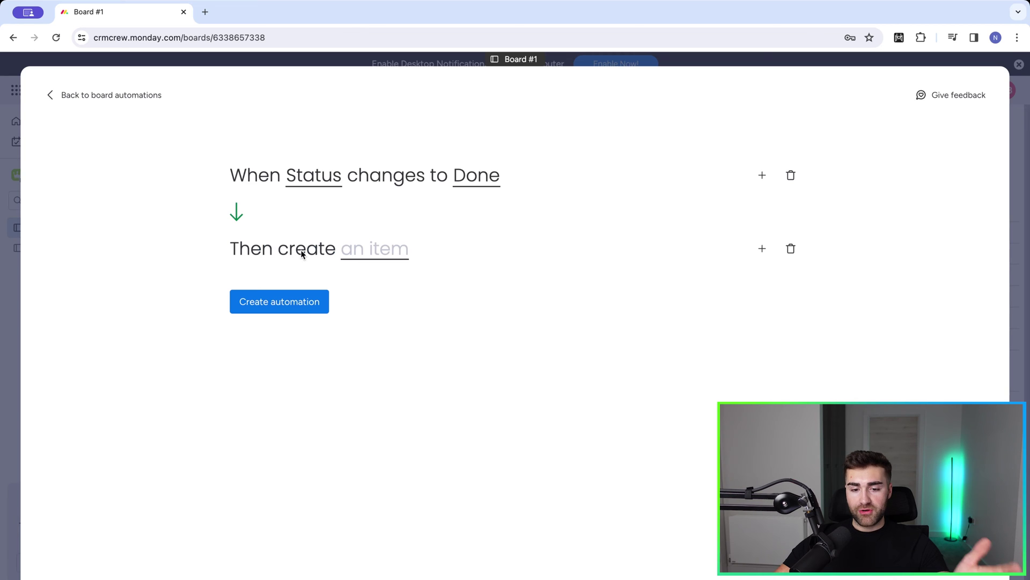
# Name the item that the automation creates "Example Automation Create Item".
pyautogui.click(390, 259)
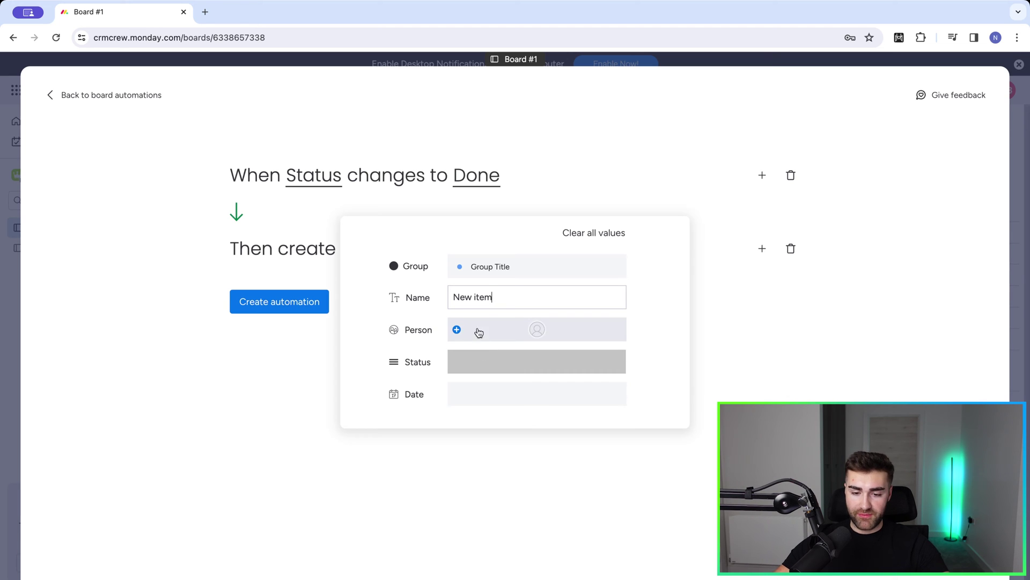
pyautogui.tripleClick(503, 299)
pyautogui.press('BackSpace')
pyautogui.write('Example')
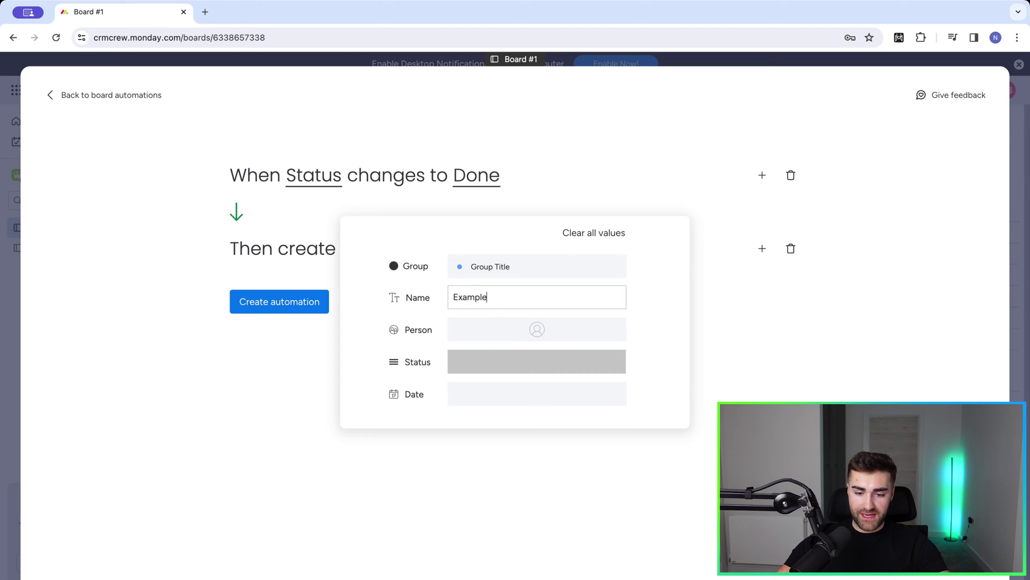
pyautogui.write(' Automation Create Item')
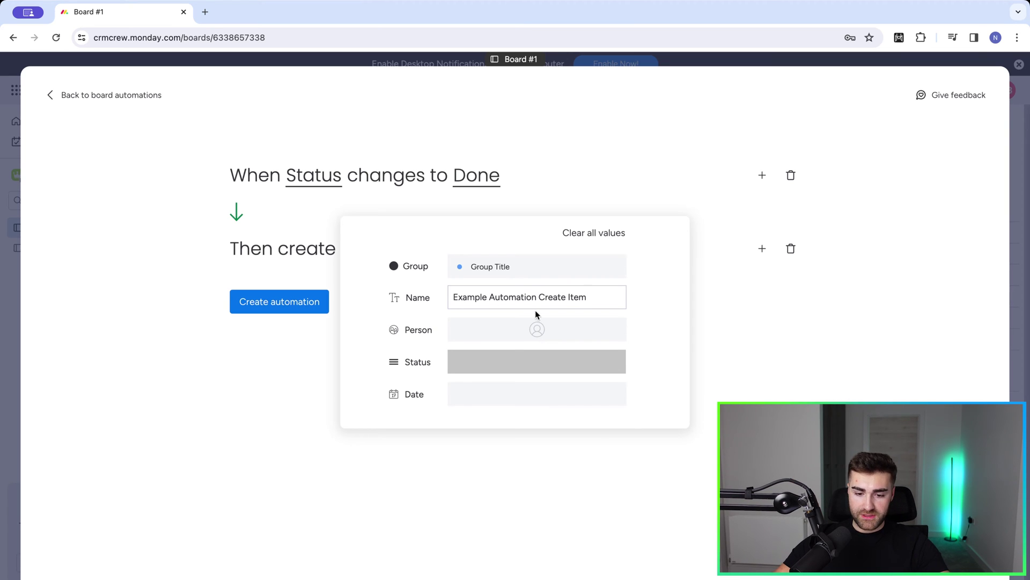
# Set the created item's status to Lost and its date to 27 March 2024.
pyautogui.click(479, 370)
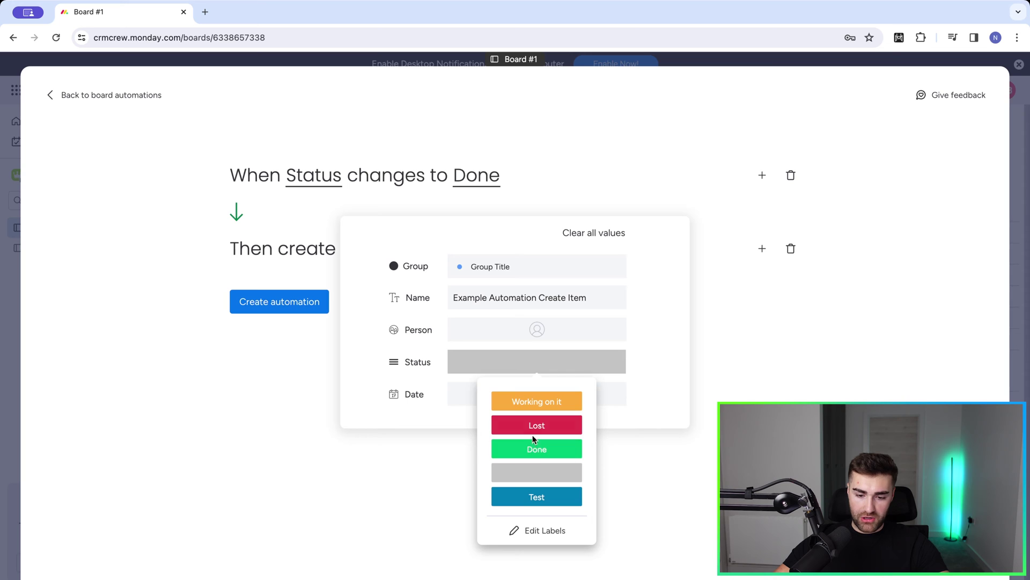
pyautogui.click(530, 431)
pyautogui.click(520, 398)
pyautogui.click(517, 337)
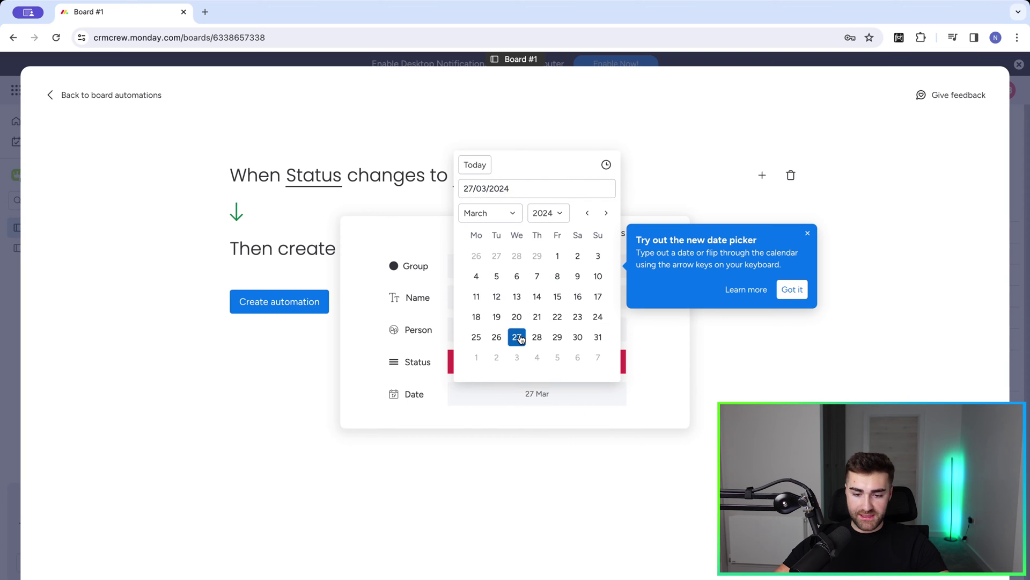
# Create the automation with these item values and return to the board.
pyautogui.click(207, 500)
pyautogui.click(295, 297)
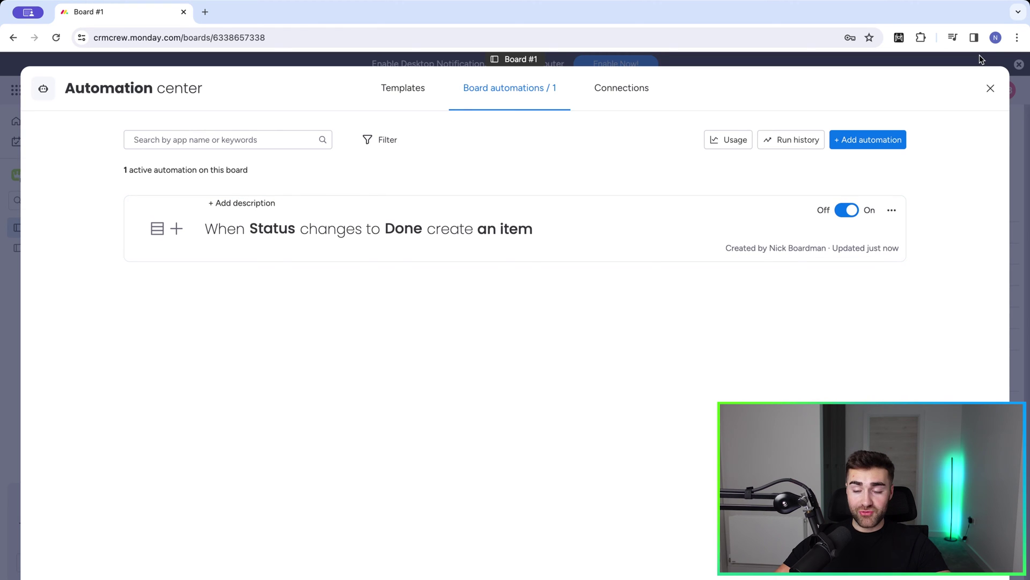
pyautogui.click(990, 88)
# Change Item 1's status to Done to test the automation.
pyautogui.click(533, 258)
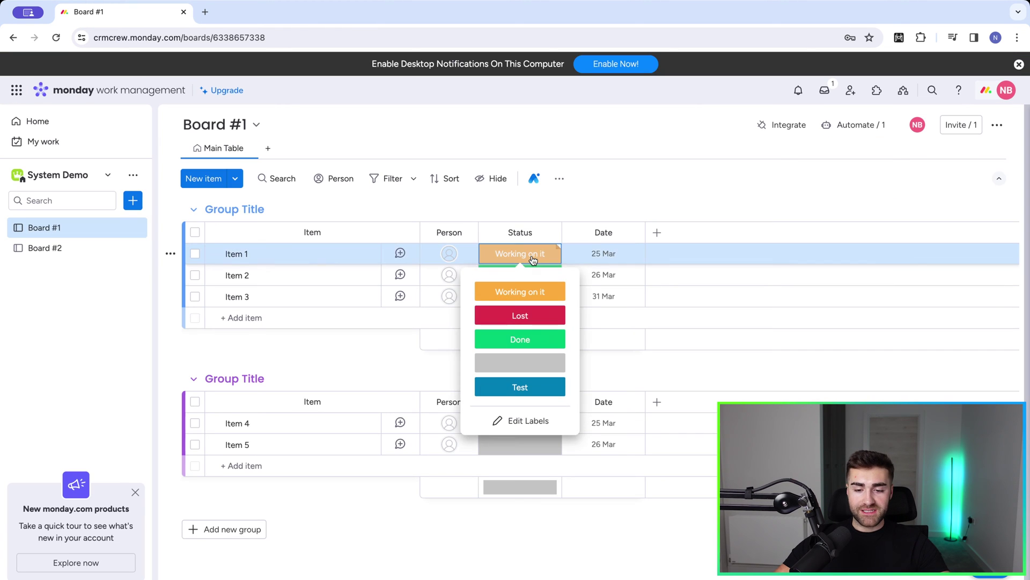
pyautogui.press('Escape')
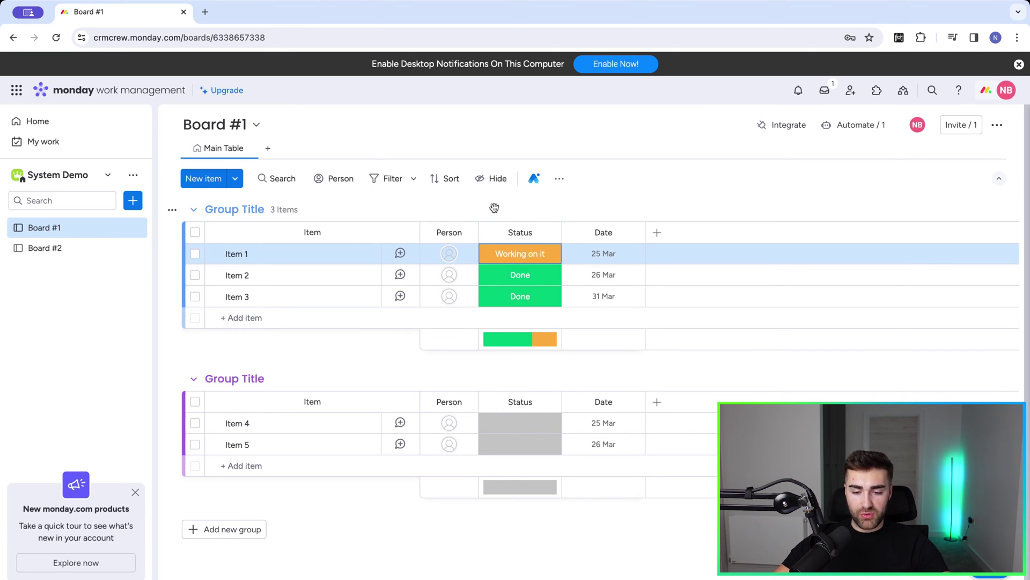
pyautogui.click(514, 253)
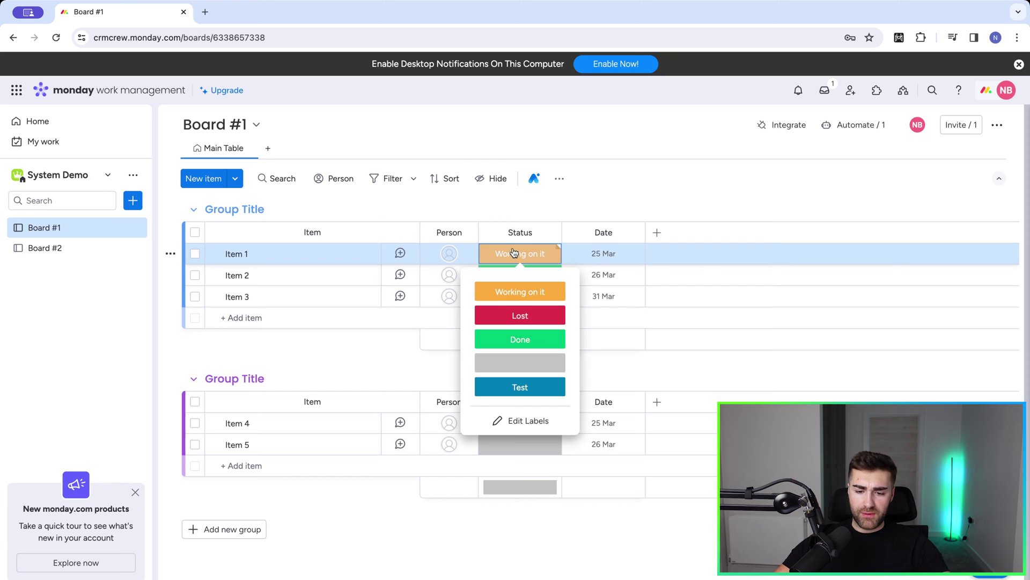
pyautogui.click(520, 339)
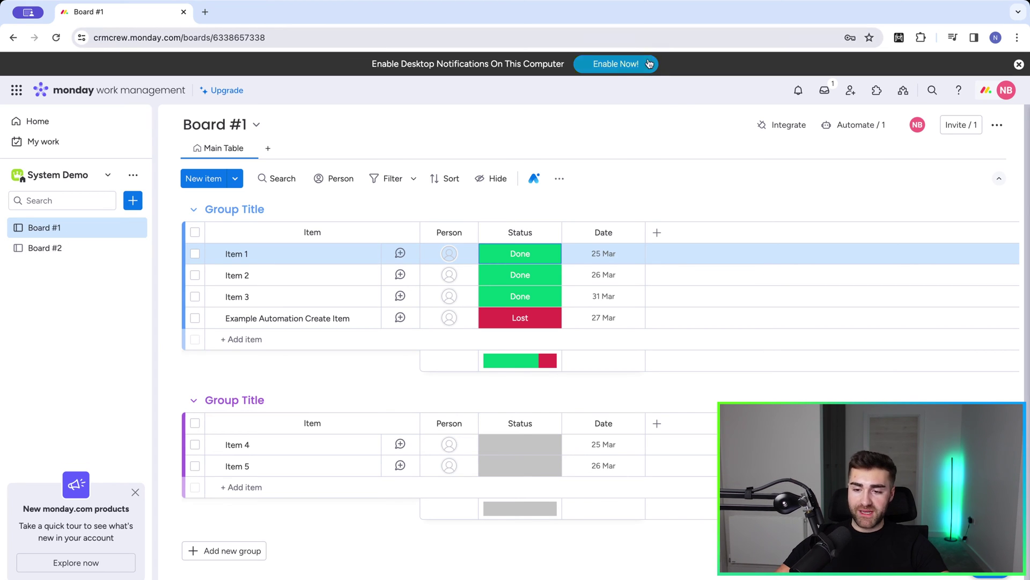
# Start a second custom automation on Board #1, again triggered when a status changes to something.
pyautogui.click(850, 126)
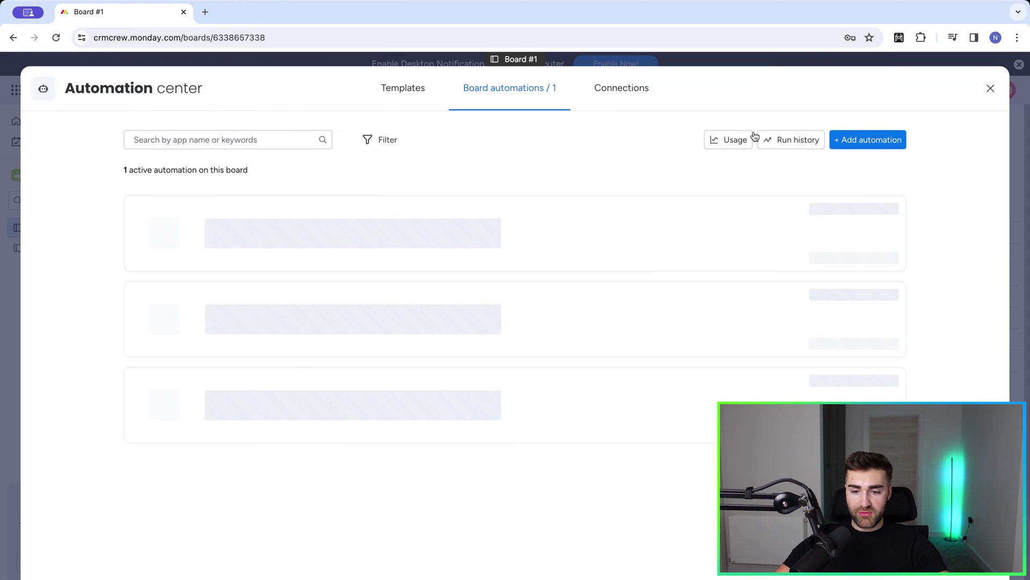
pyautogui.click(865, 139)
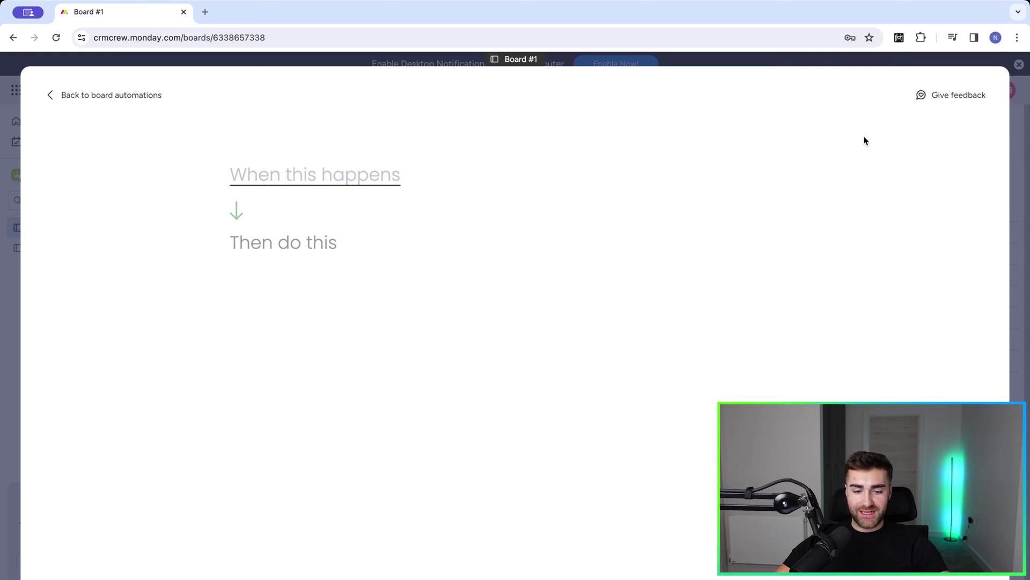
pyautogui.click(278, 169)
pyautogui.click(259, 243)
# Define the second automation's trigger as the Status column changing to "Working on it".
pyautogui.click(306, 177)
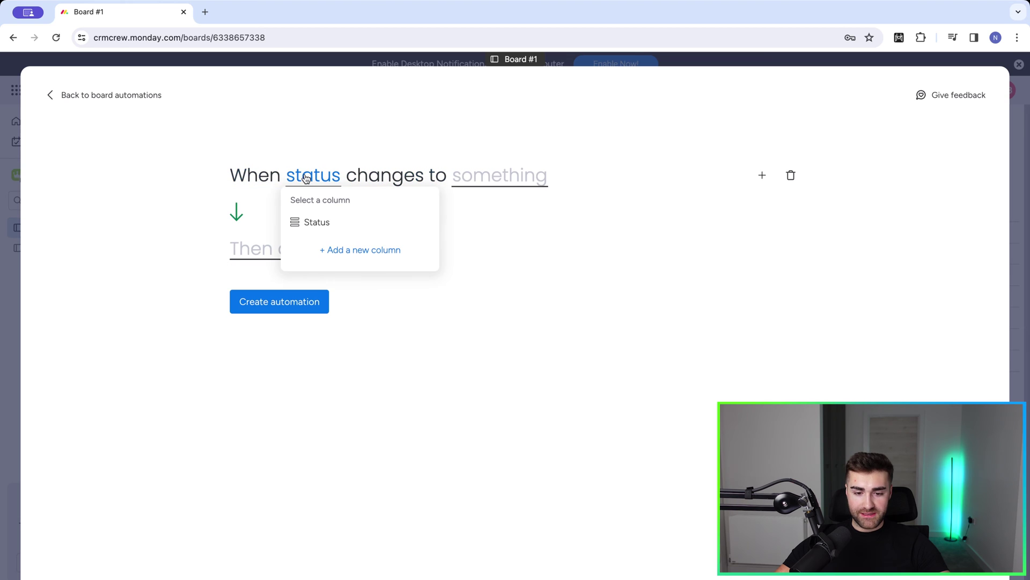
pyautogui.click(313, 222)
pyautogui.click(511, 180)
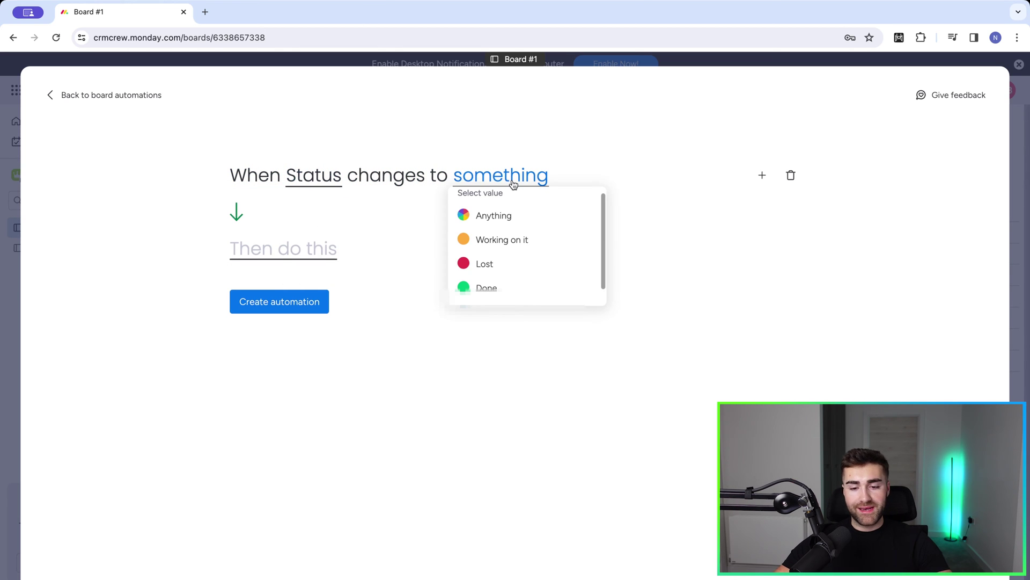
pyautogui.scroll(-1, 490, 253)
pyautogui.click(495, 234)
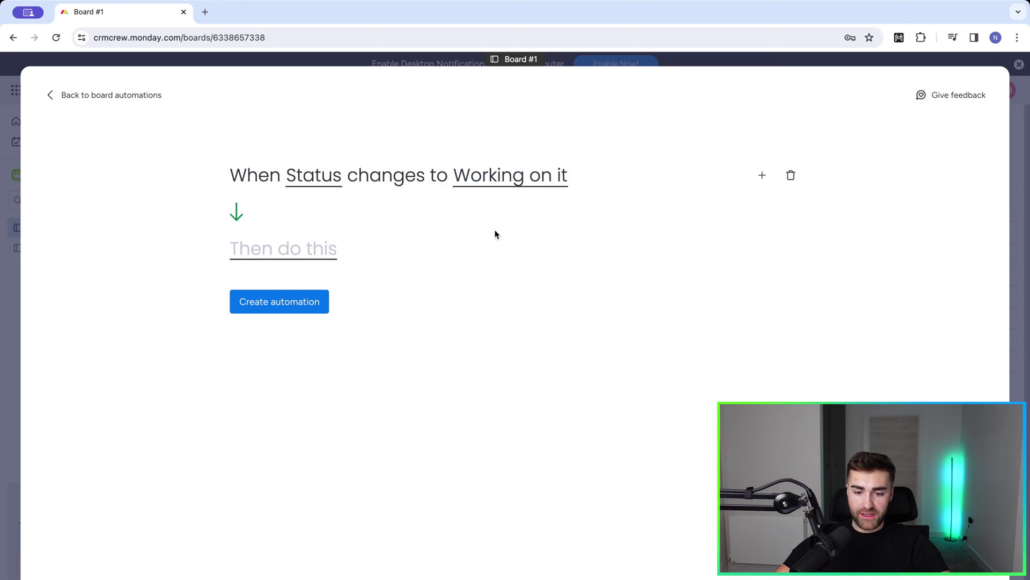
# Search the actions for "create item" and add the "create item in board" action.
pyautogui.click(255, 253)
pyautogui.write('create item')
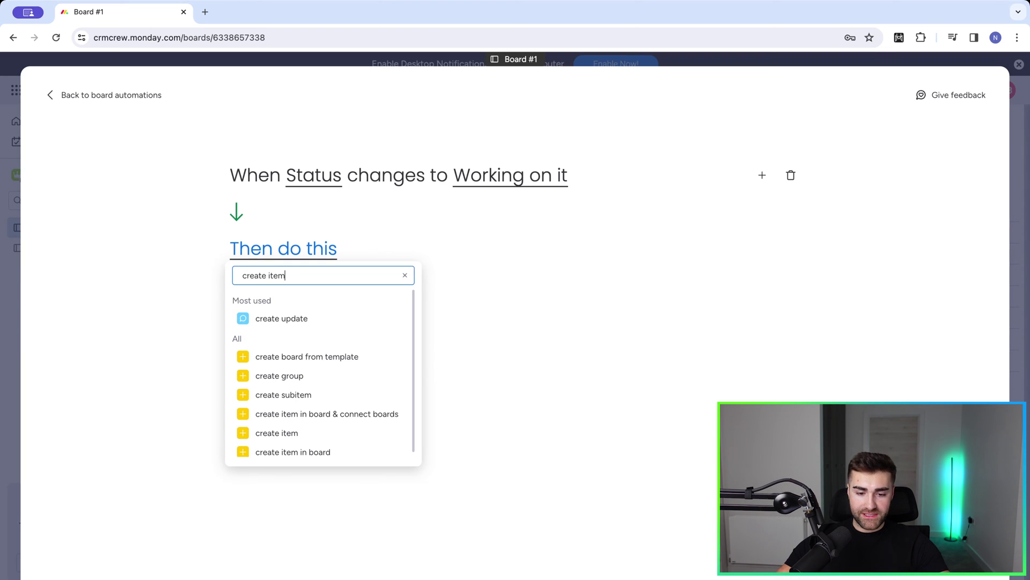
pyautogui.click(273, 339)
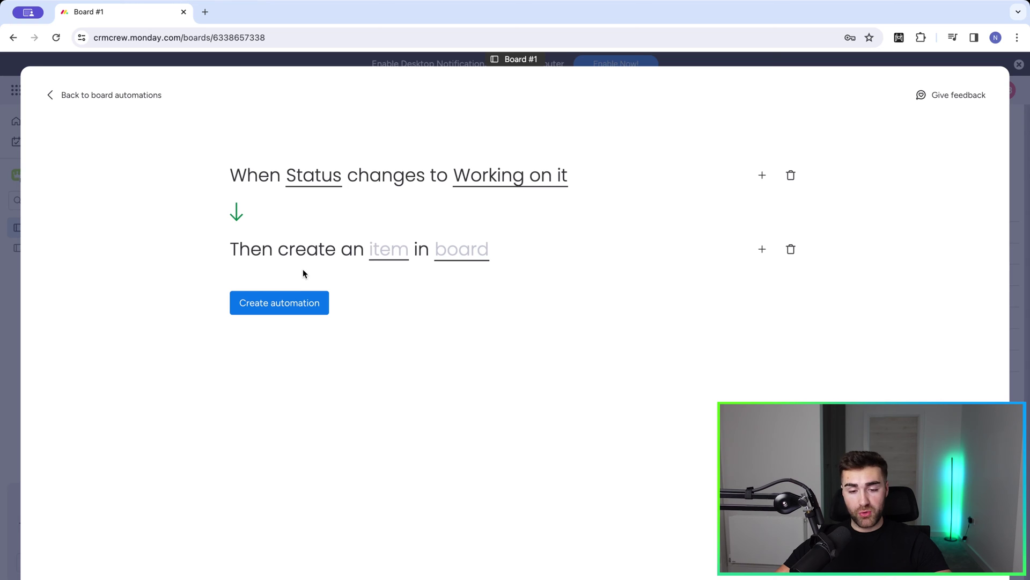
# Choose Board #2 as the target board and open the column mapping for the created item.
pyautogui.click(473, 248)
pyautogui.scroll(-2, 469, 365)
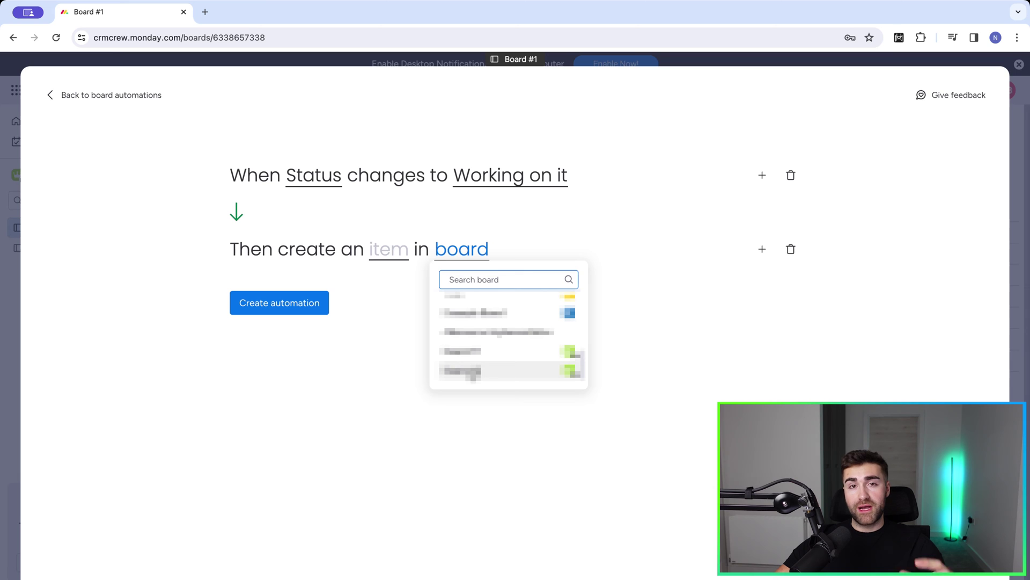
pyautogui.click(471, 371)
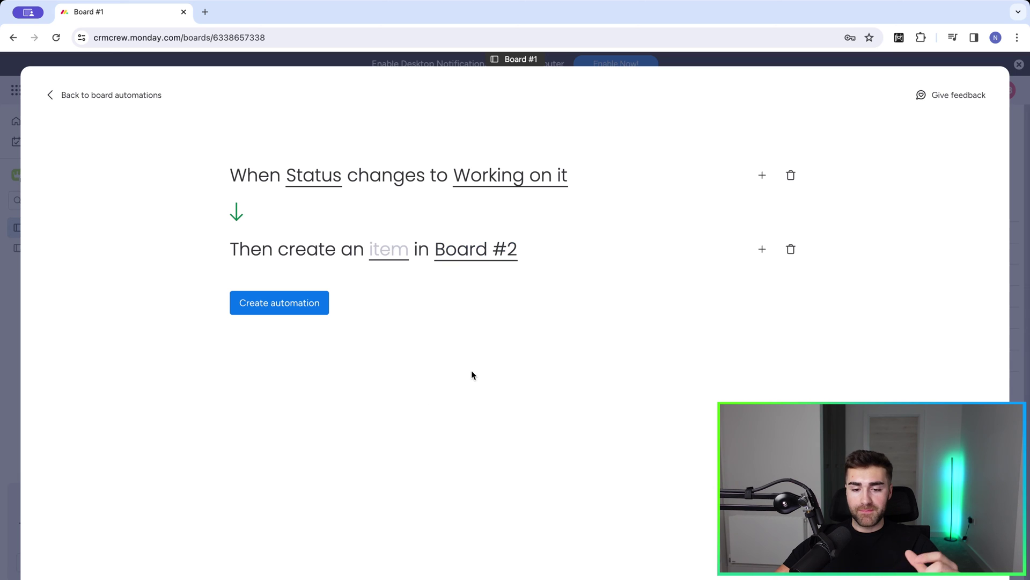
pyautogui.click(383, 254)
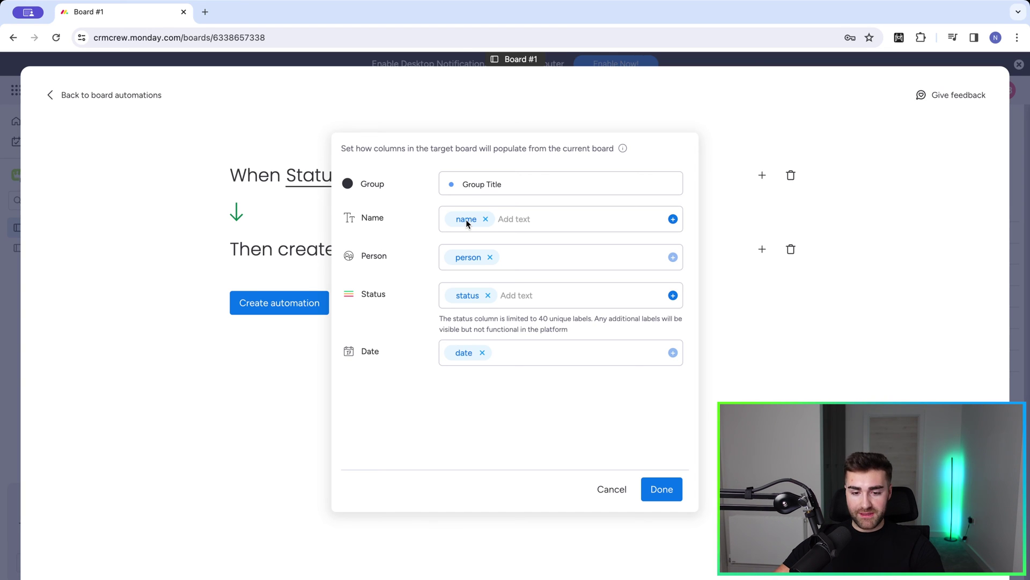
# Clear the Status and Person mappings and set the new item's name to the name value, a "-" and the Item ID.
pyautogui.click(488, 296)
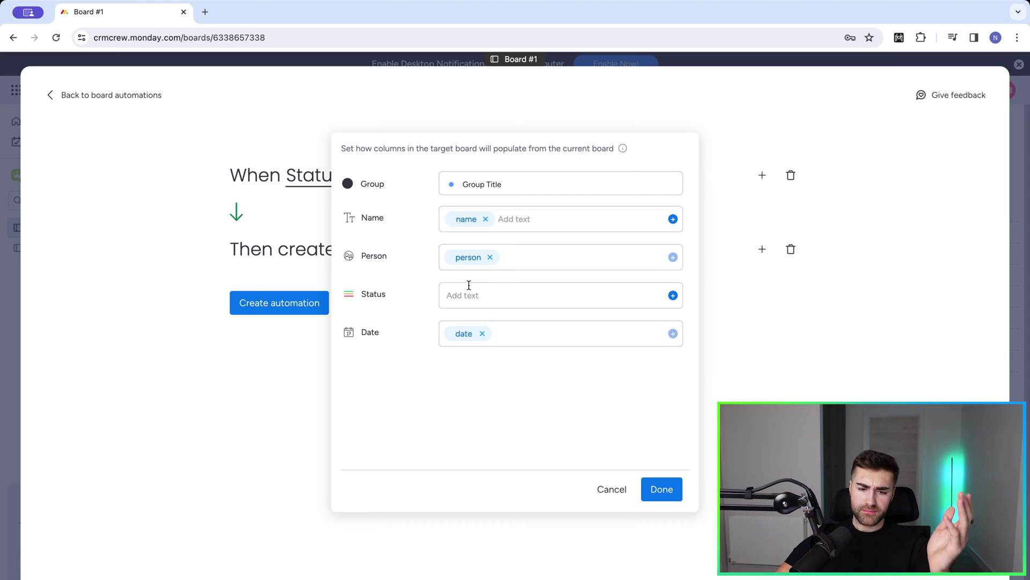
pyautogui.click(489, 257)
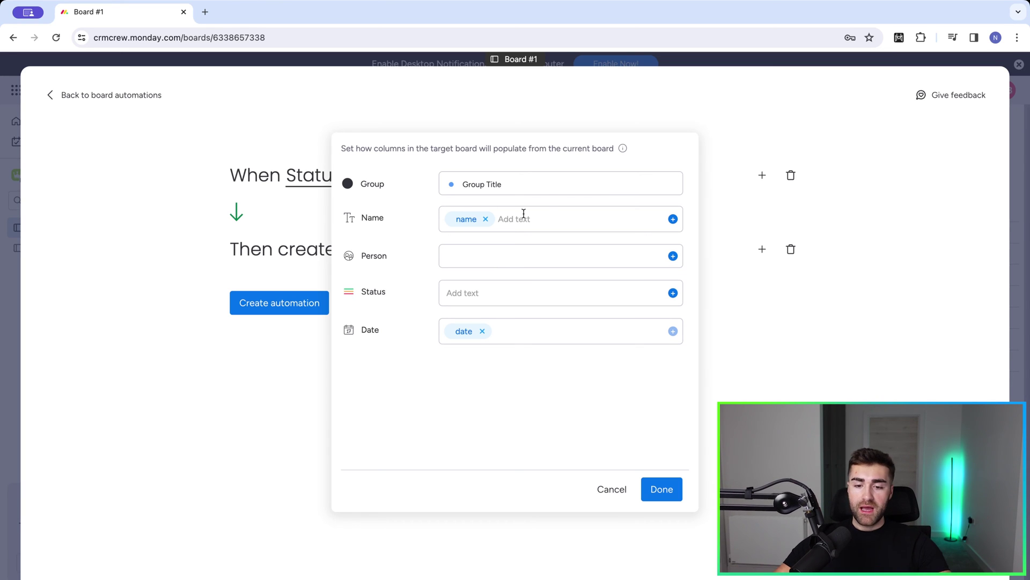
pyautogui.click(523, 219)
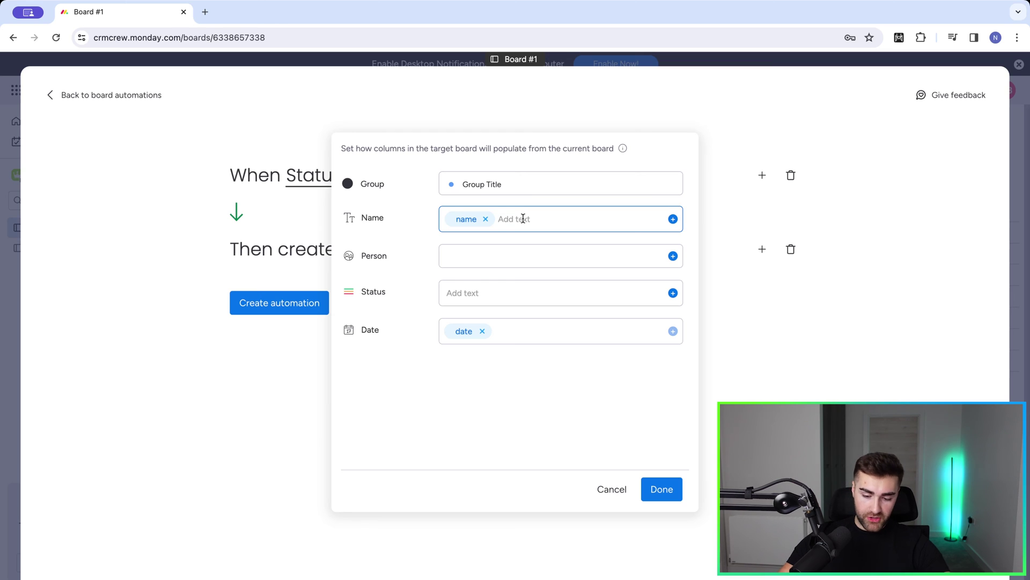
pyautogui.write('-')
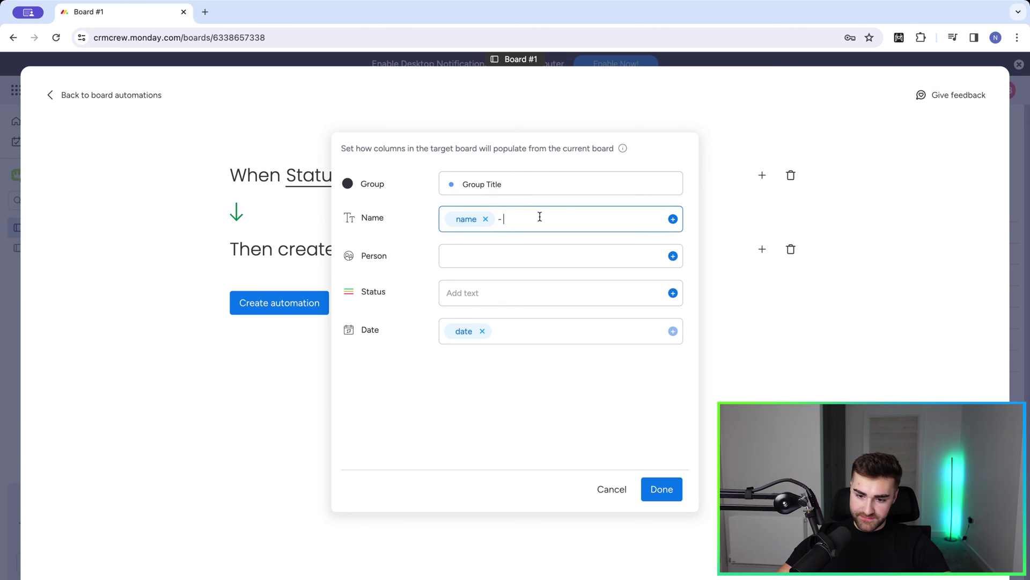
pyautogui.click(673, 218)
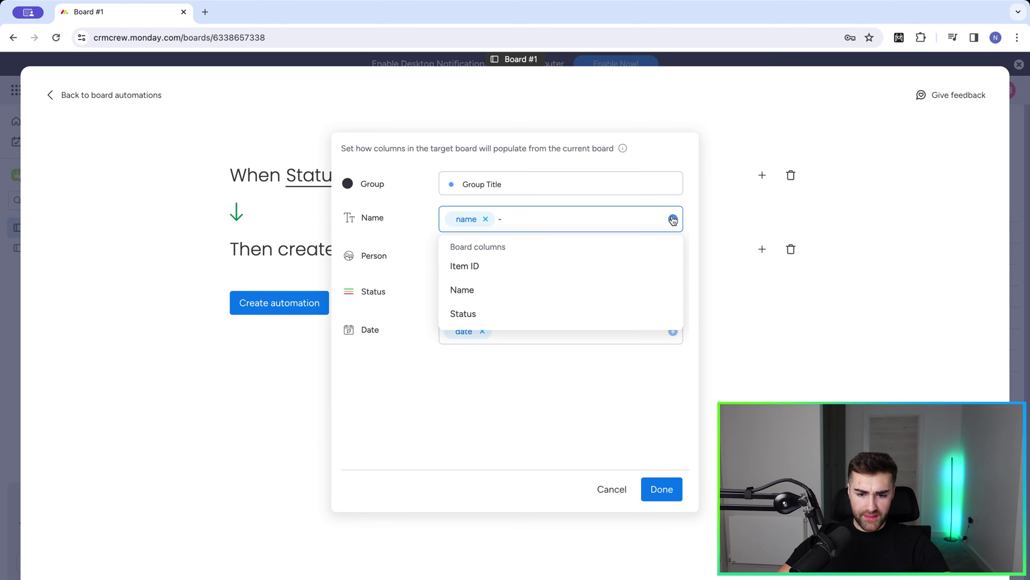
pyautogui.click(507, 266)
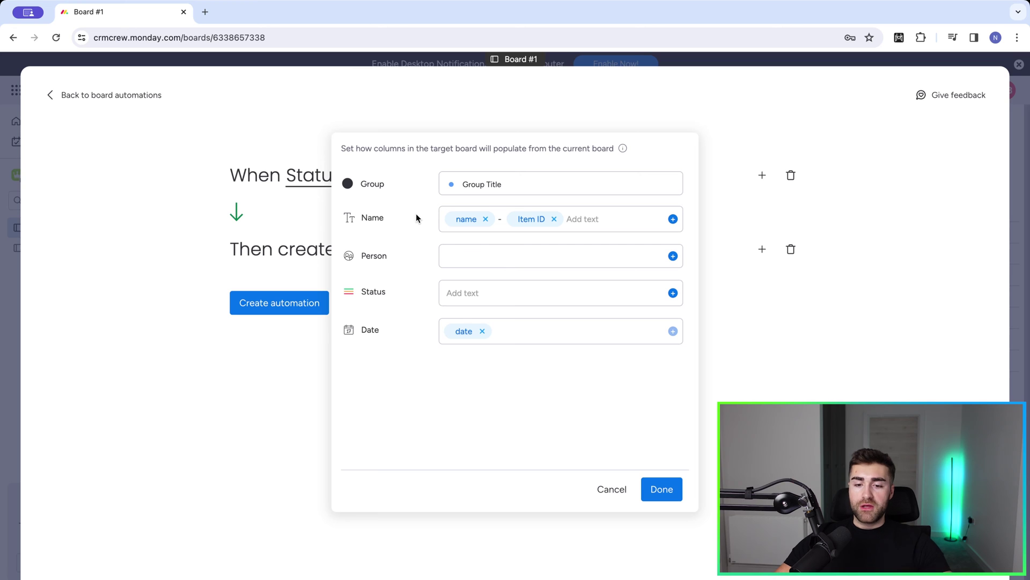
pyautogui.click(587, 218)
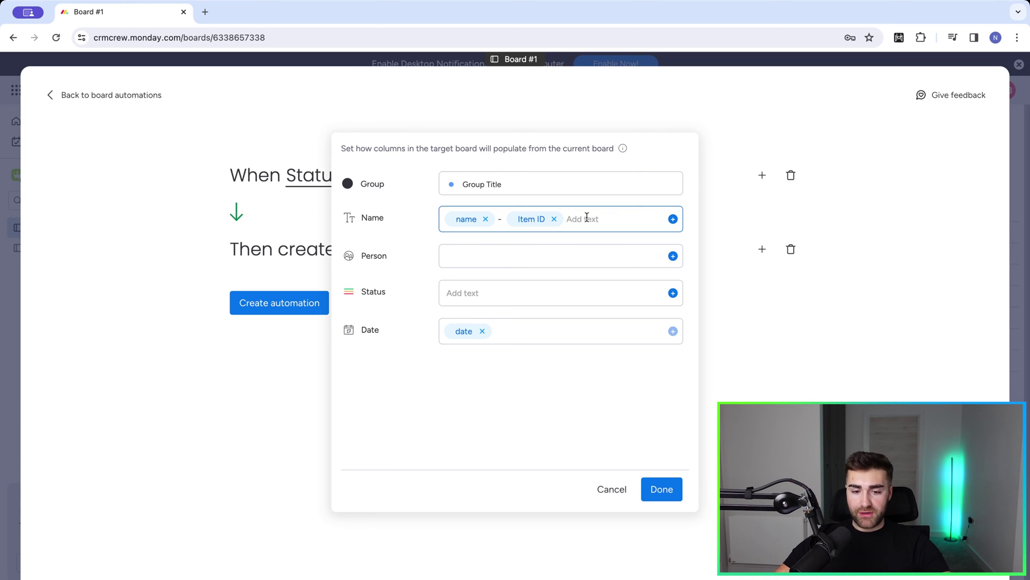
pyautogui.click(393, 191)
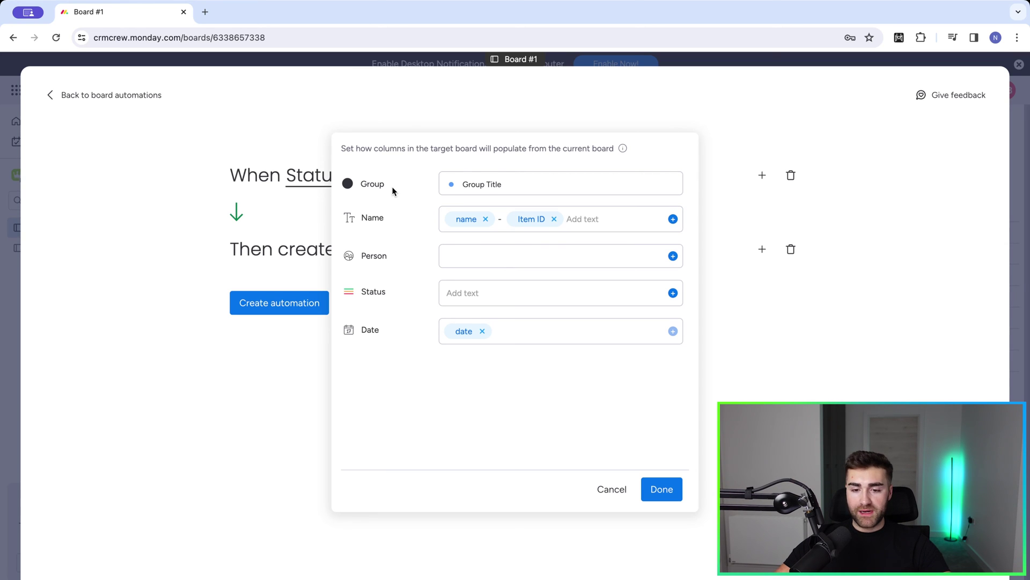
# Choose the blue Group Title as the target group for the new item and create the automation.
pyautogui.click(462, 181)
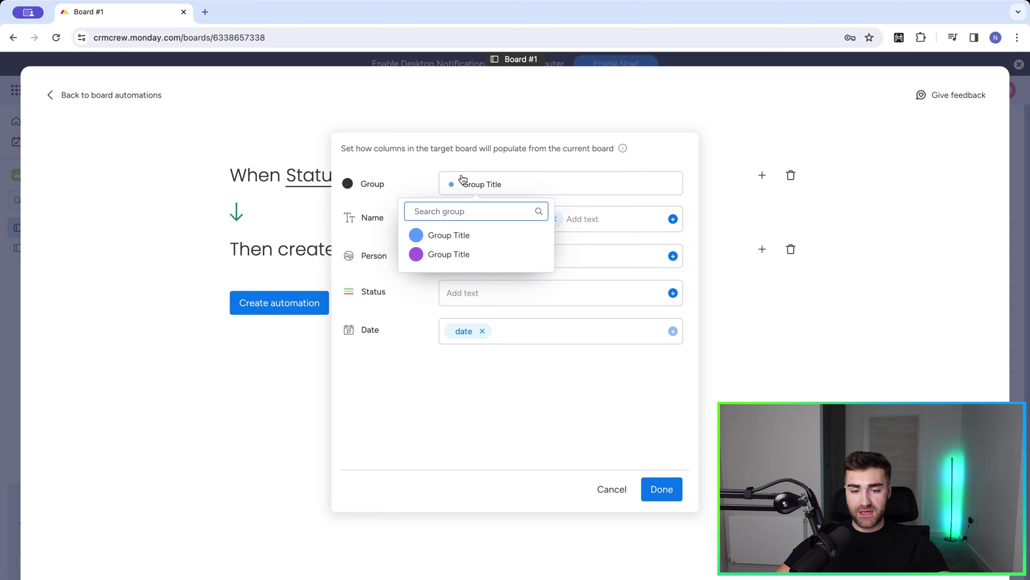
pyautogui.click(442, 236)
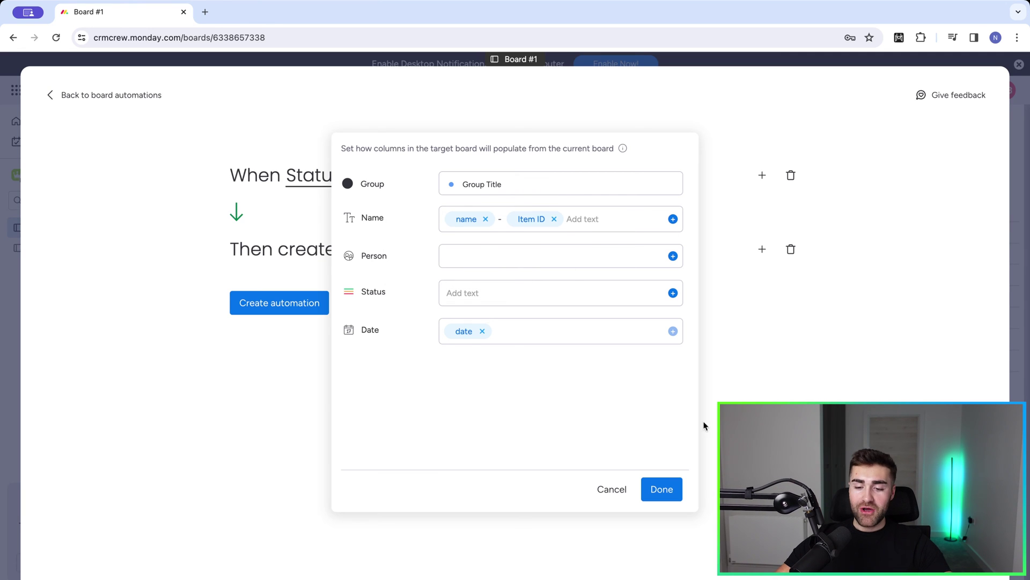
pyautogui.click(662, 490)
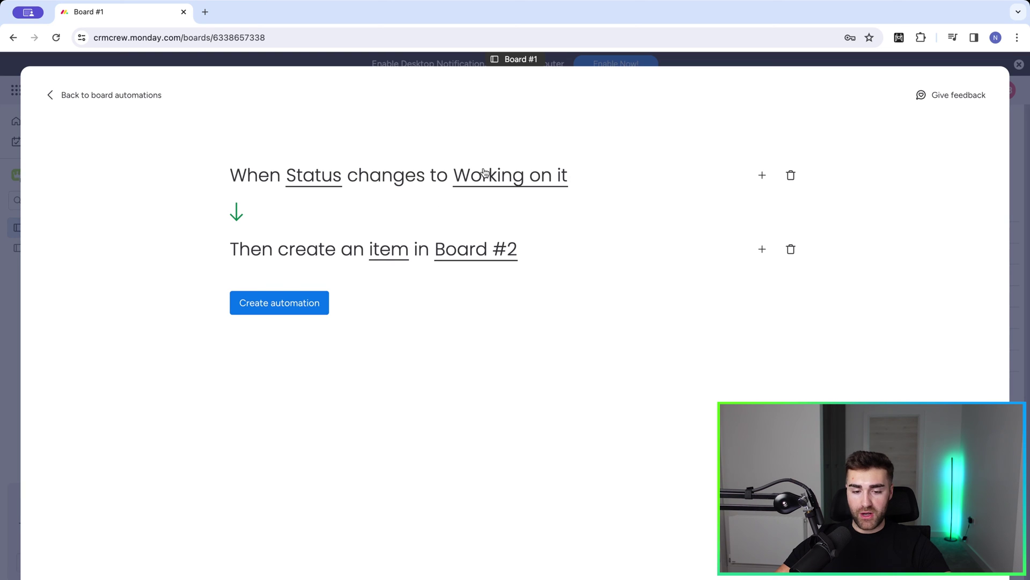
pyautogui.click(285, 302)
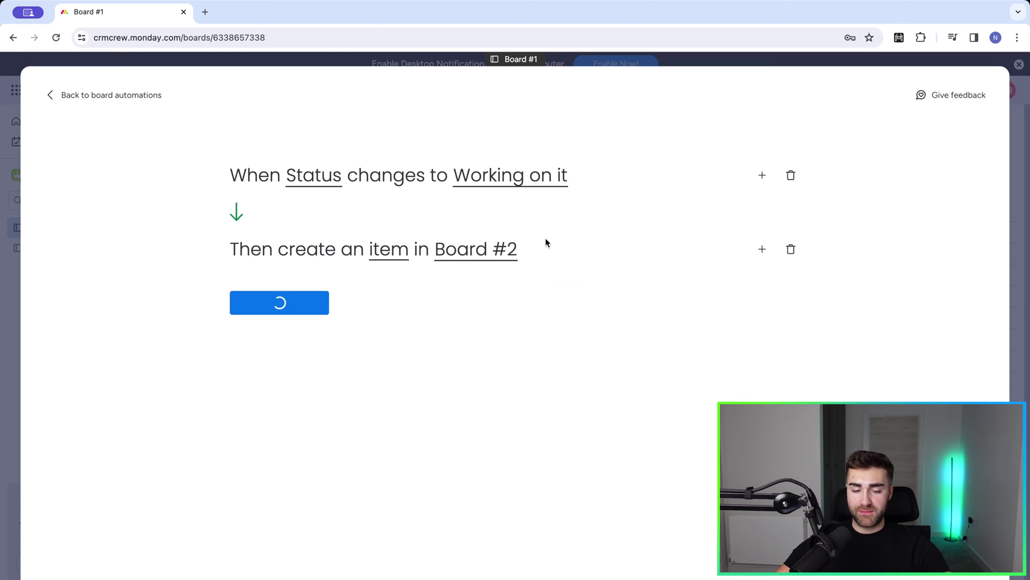
pyautogui.click(990, 92)
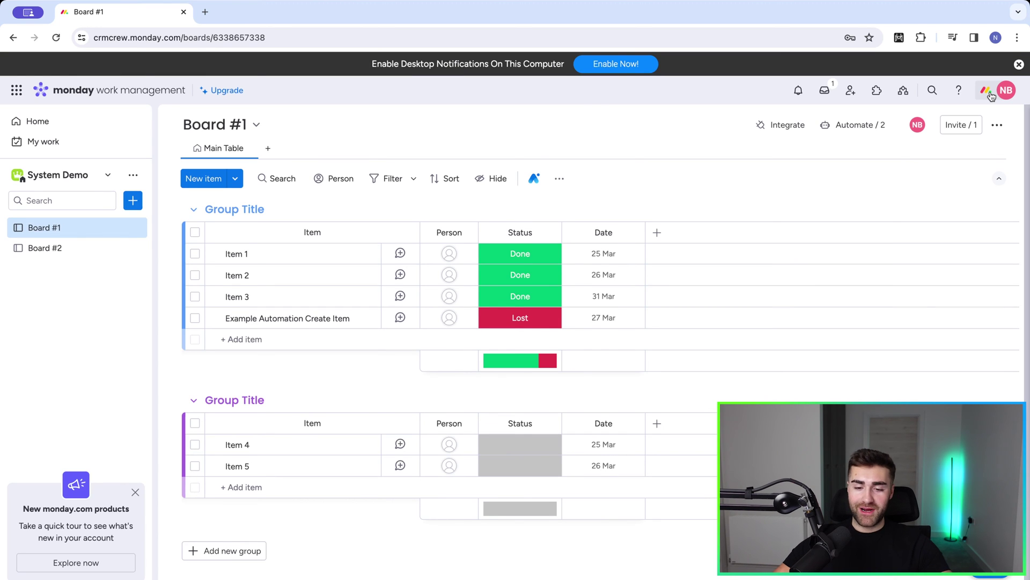
# Test the automation by setting Item 1's status to "Working on it" and check Board #2 for the created item.
pyautogui.click(518, 256)
pyautogui.click(520, 292)
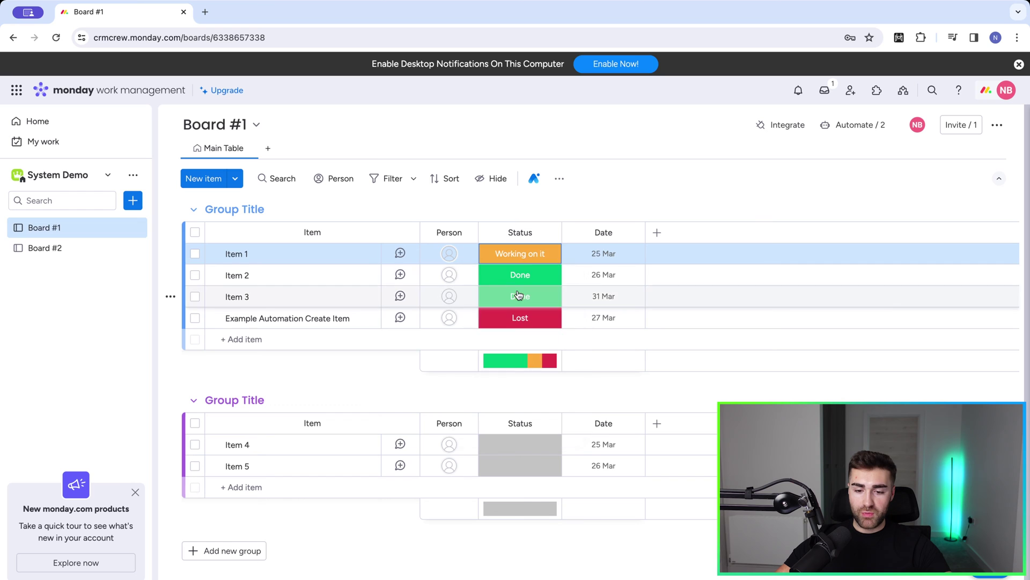
pyautogui.click(32, 249)
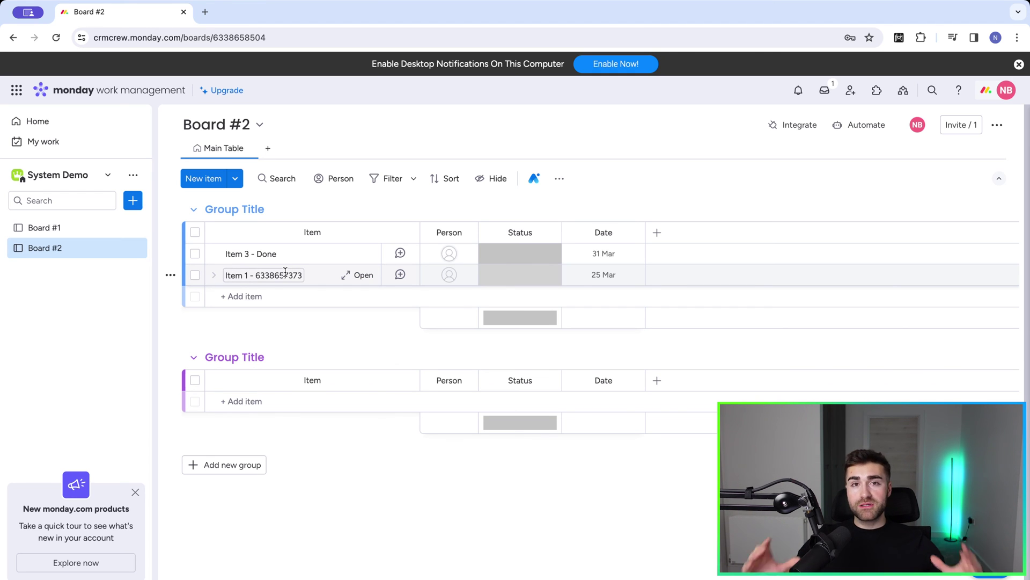
# Add a connect boards column to Board #1 linked to Board #2, and open Board #2.
pyautogui.click(34, 235)
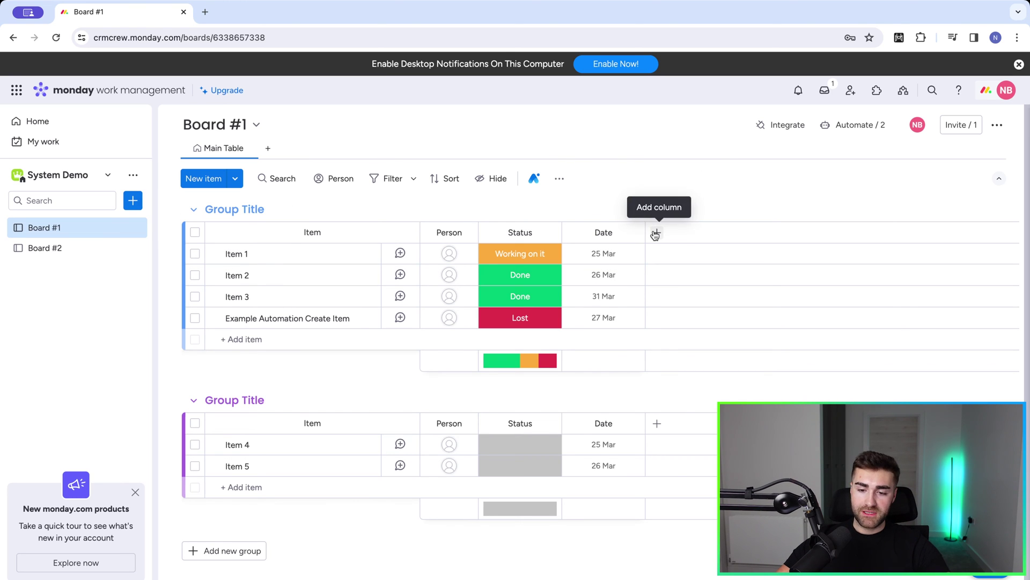
pyautogui.click(656, 232)
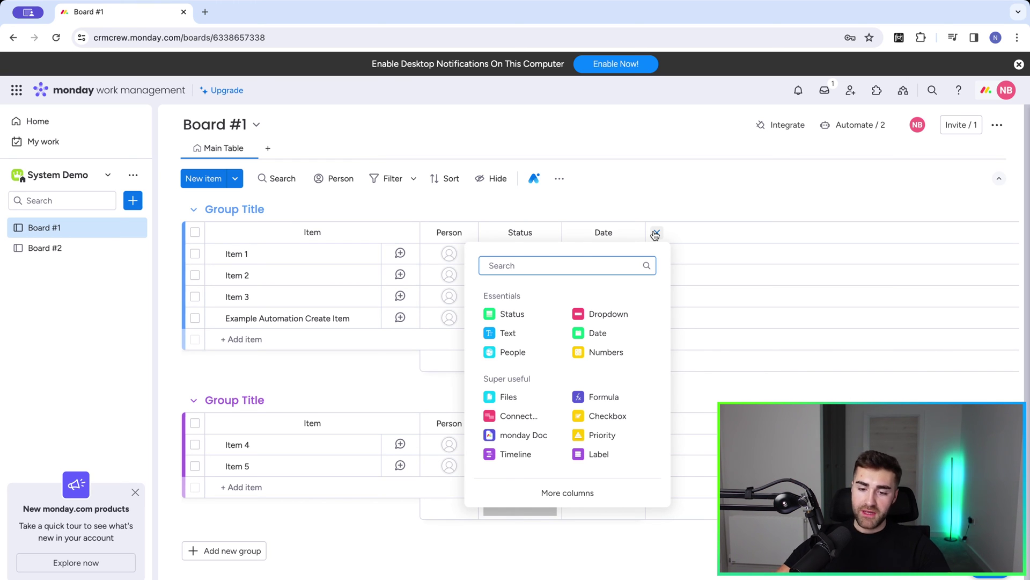
pyautogui.press('Escape')
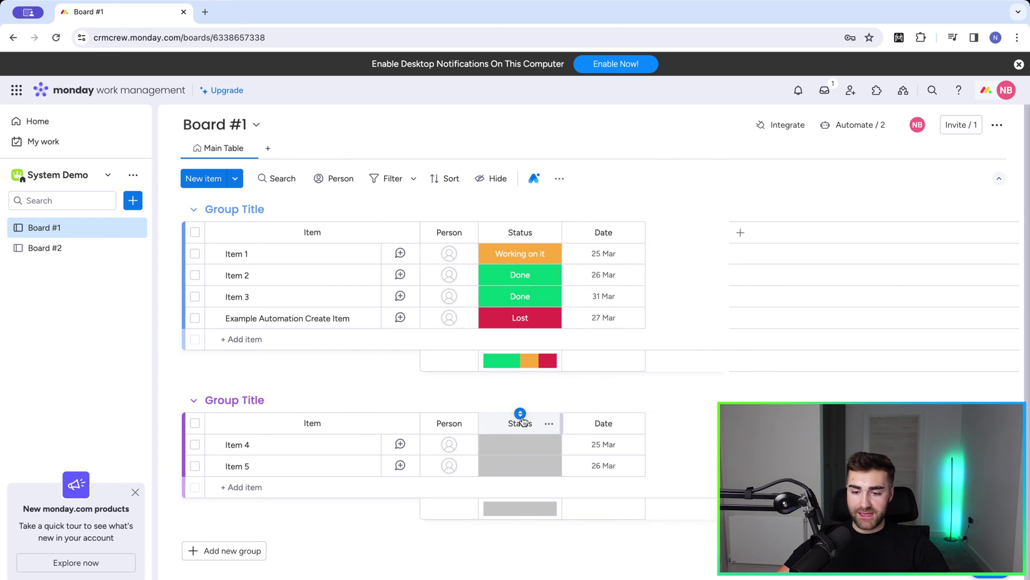
pyautogui.click(851, 394)
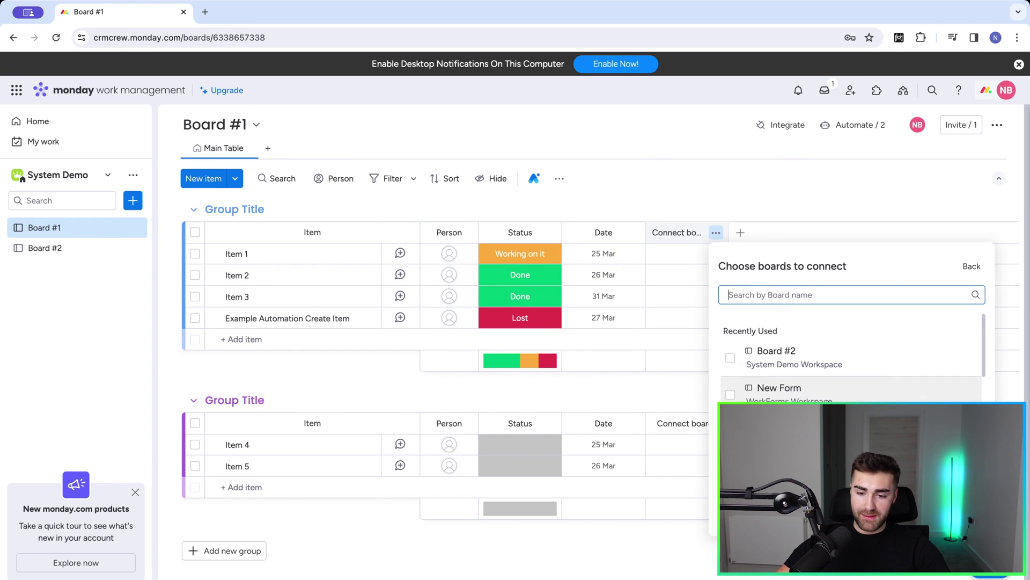
pyautogui.click(796, 356)
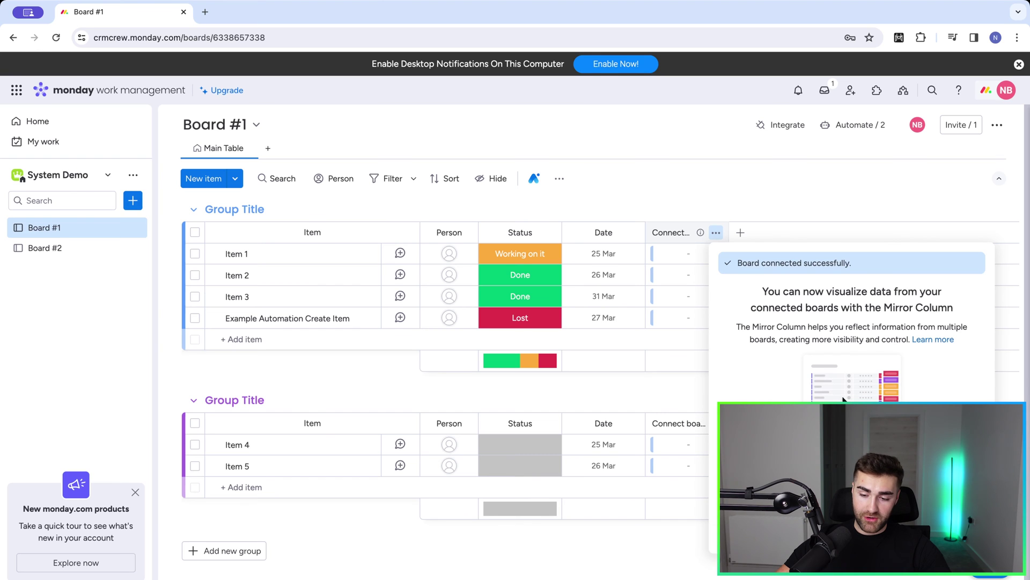
pyautogui.click(847, 393)
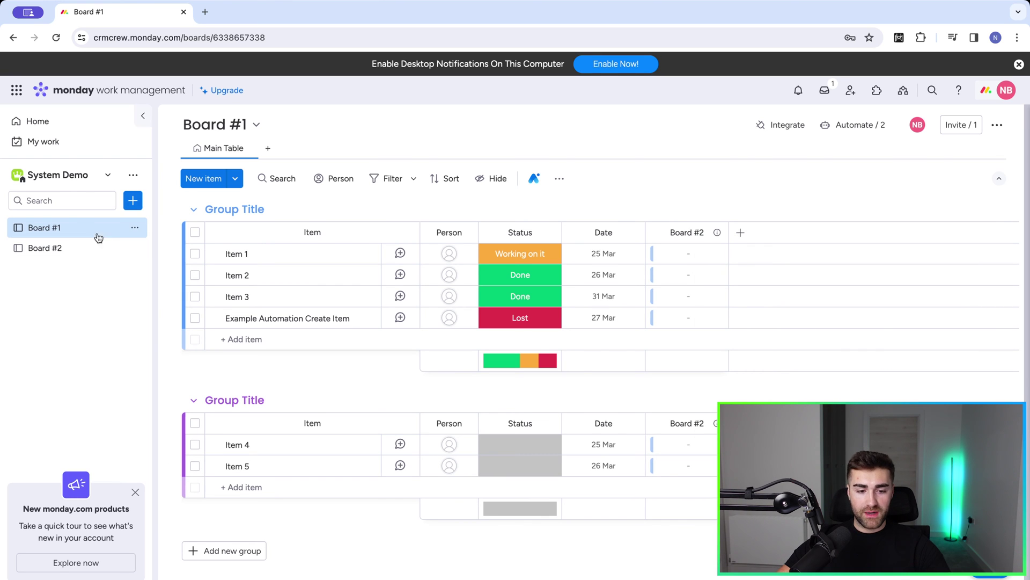
pyautogui.click(48, 250)
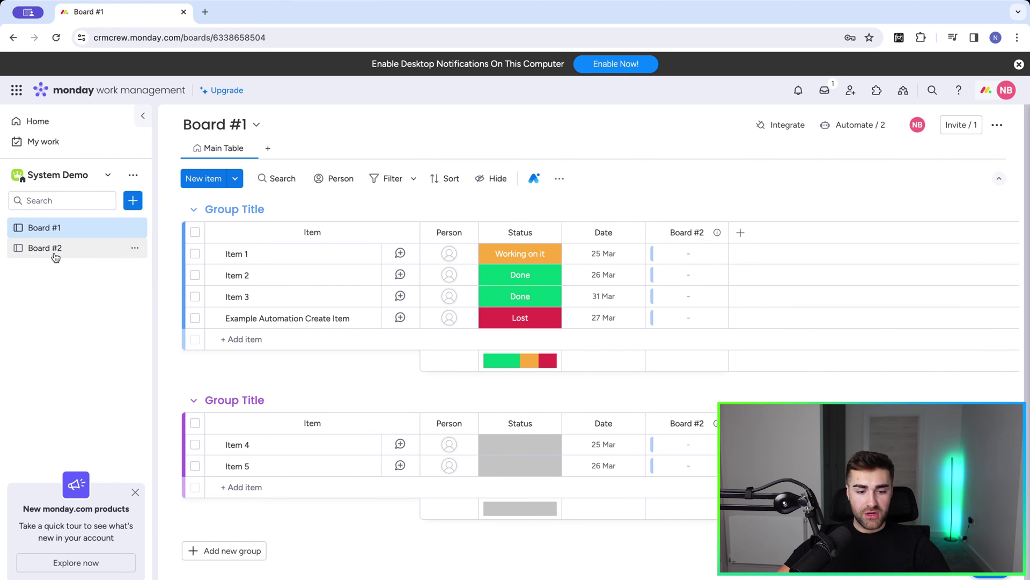
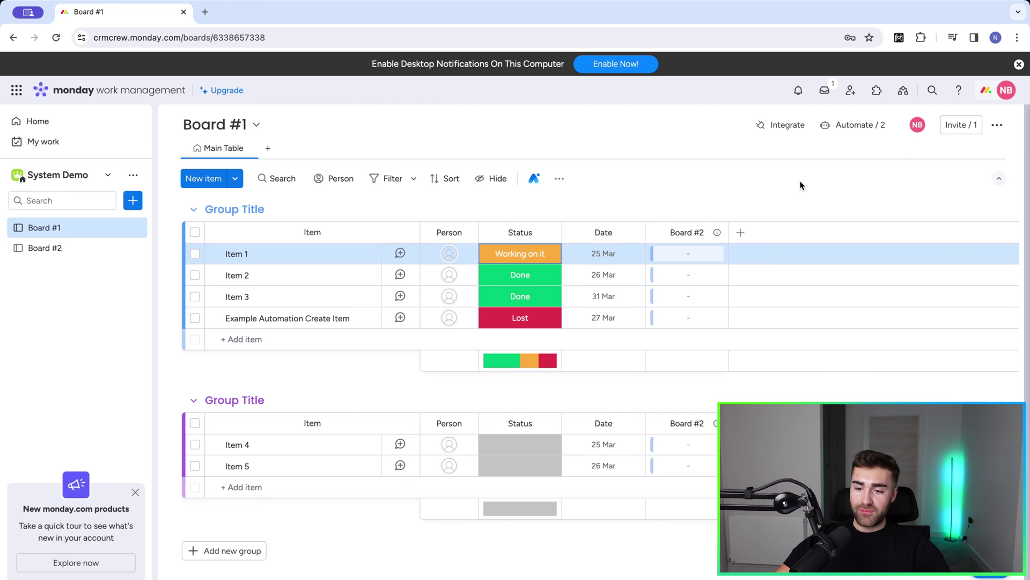
# Start a third custom automation on Board #1, triggered when the Status column changes to "Test".
pyautogui.click(842, 125)
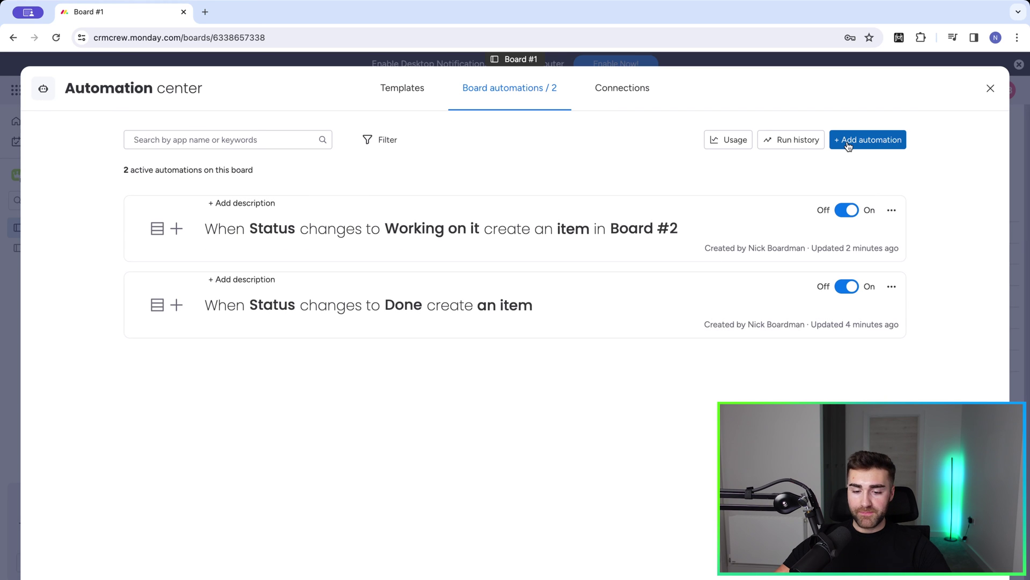
pyautogui.click(848, 143)
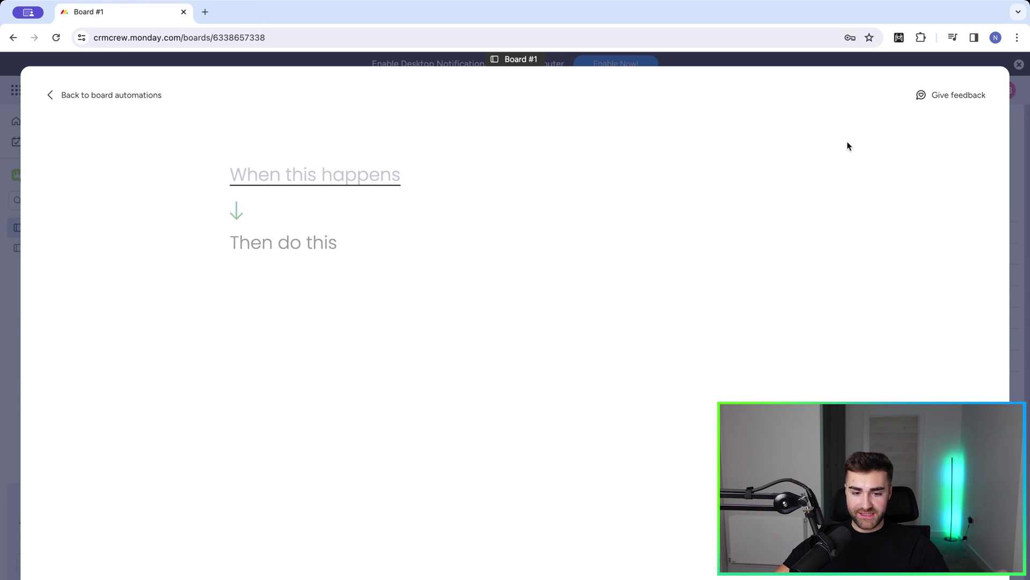
pyautogui.click(280, 180)
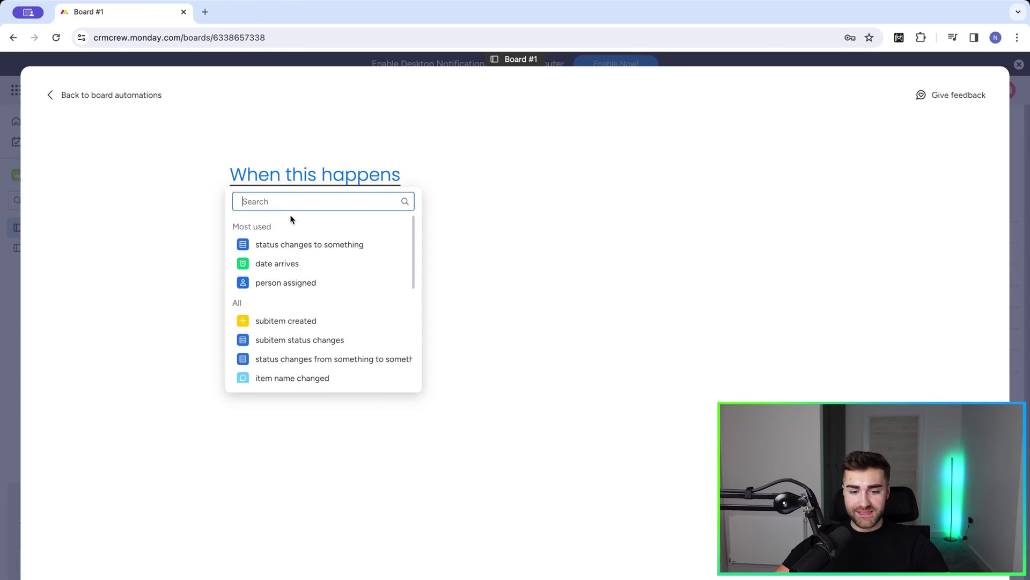
pyautogui.click(288, 240)
pyautogui.click(306, 176)
pyautogui.click(353, 222)
pyautogui.click(501, 186)
pyautogui.scroll(-1, 490, 244)
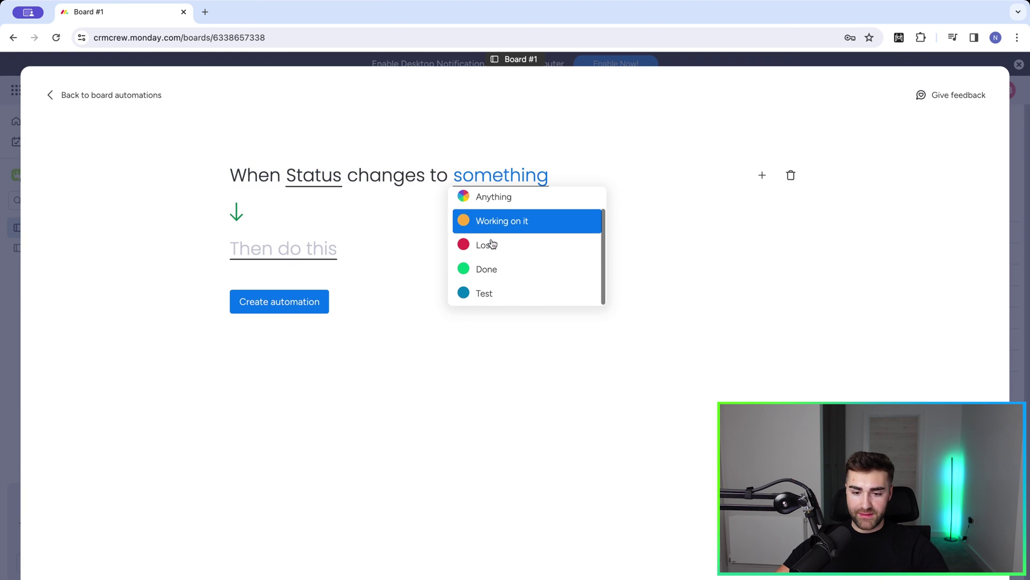
pyautogui.click(483, 294)
# Search the actions for "create item" and add the "create item in board & connect boards" action.
pyautogui.click(244, 249)
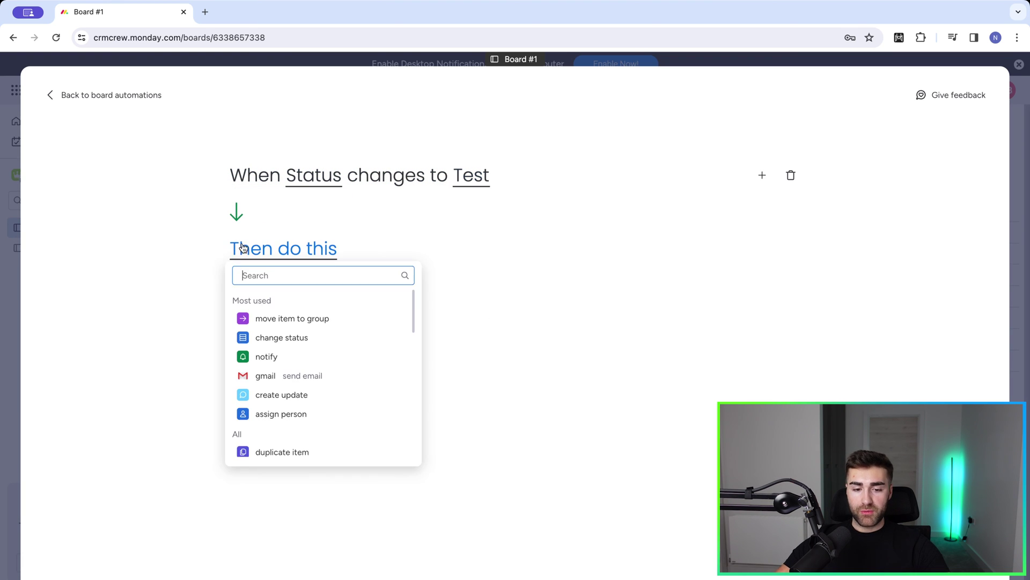
pyautogui.write('create ite')
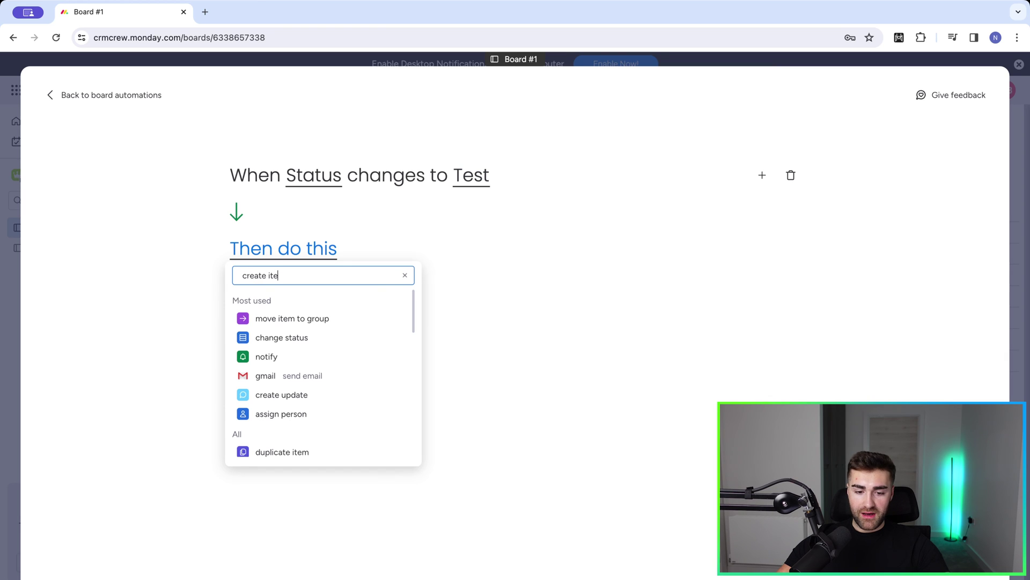
pyautogui.write('m')
pyautogui.click(309, 322)
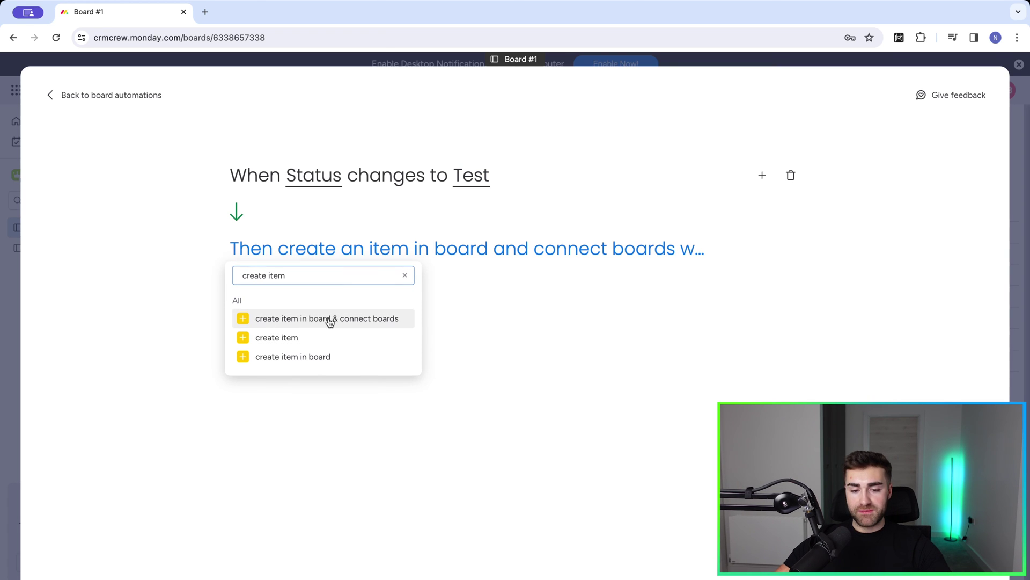
pyautogui.click(329, 320)
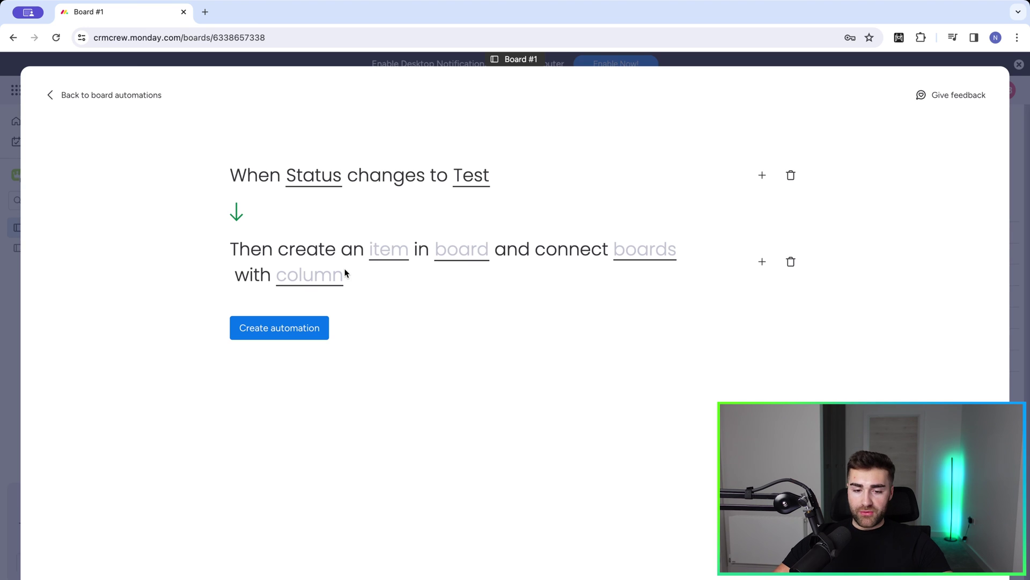
# Set Board #2 as the board for the new item and Board #1 as the board to connect.
pyautogui.click(446, 249)
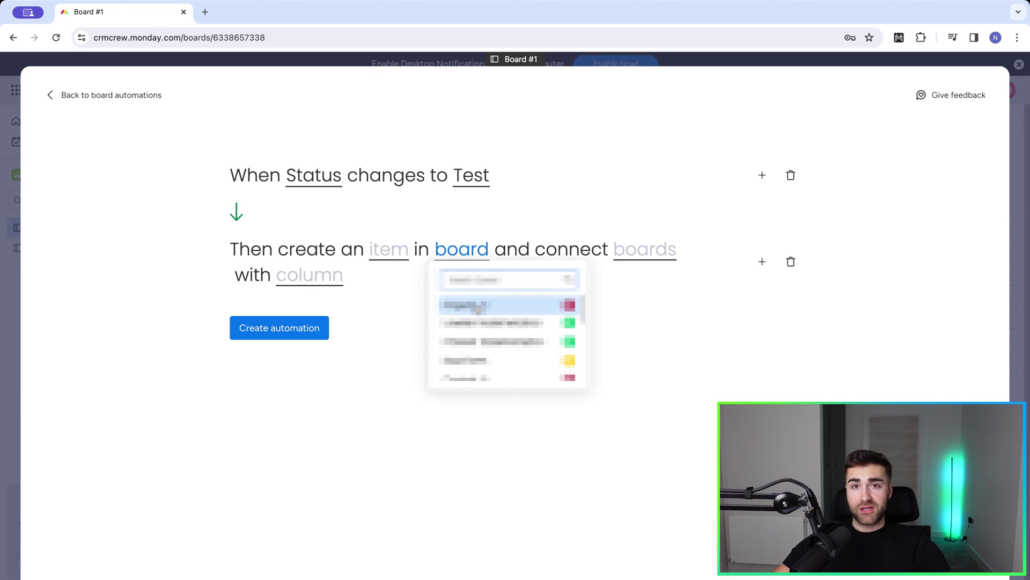
pyautogui.scroll(-5, 483, 333)
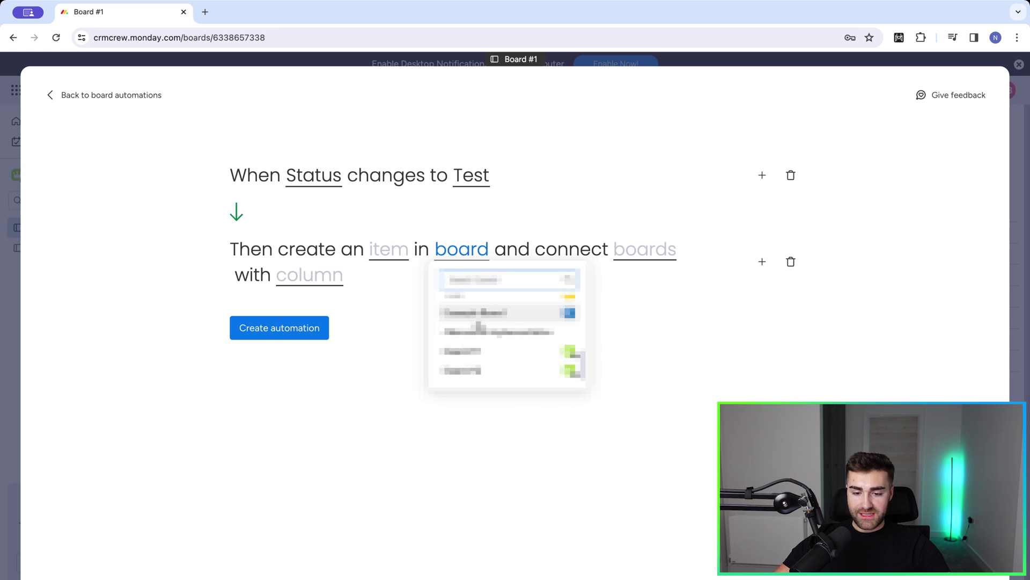
pyautogui.click(467, 370)
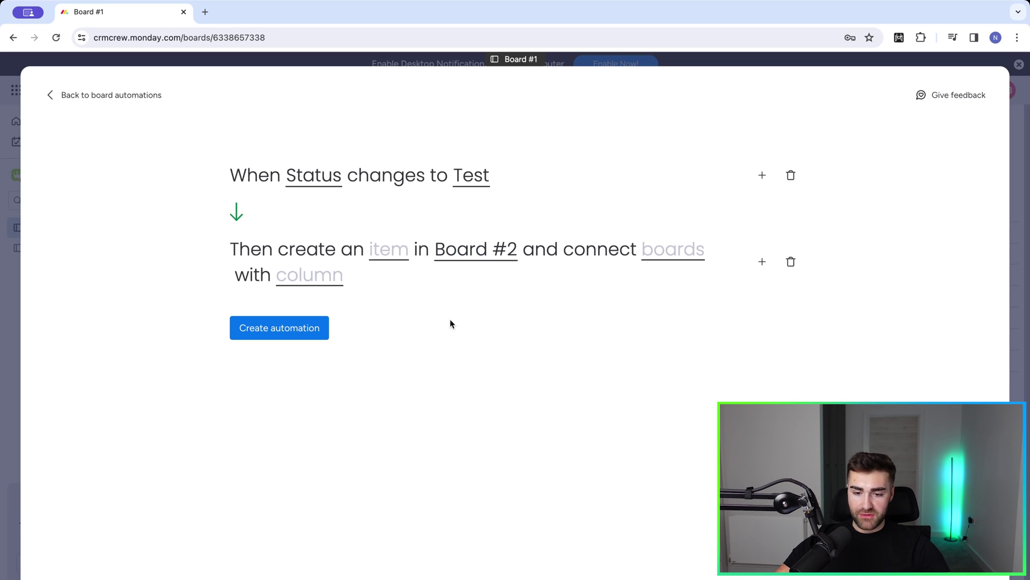
pyautogui.click(659, 250)
pyautogui.click(663, 296)
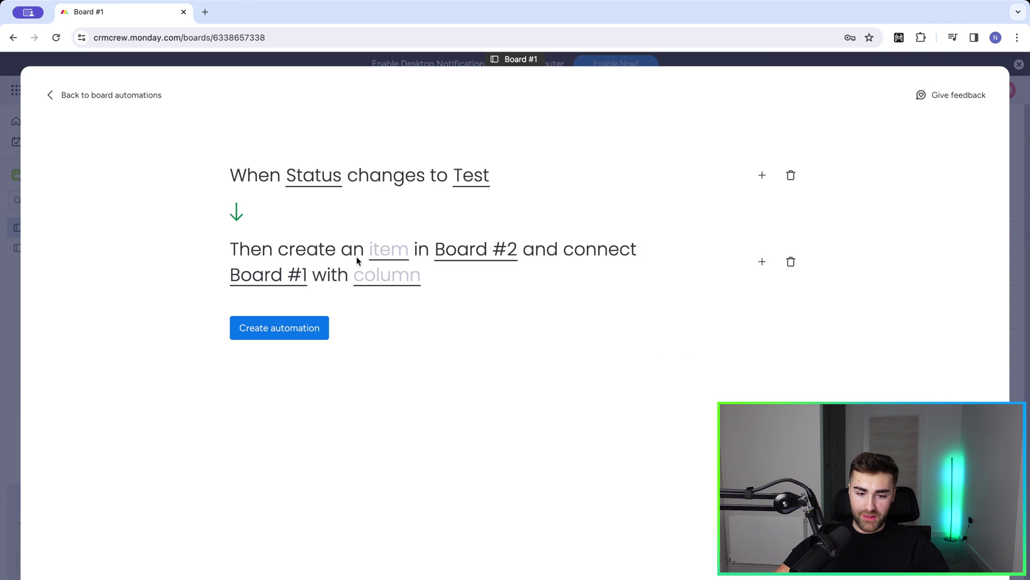
# Choose the Board #2 connect boards column as the column that links the boards.
pyautogui.click(370, 280)
pyautogui.click(419, 321)
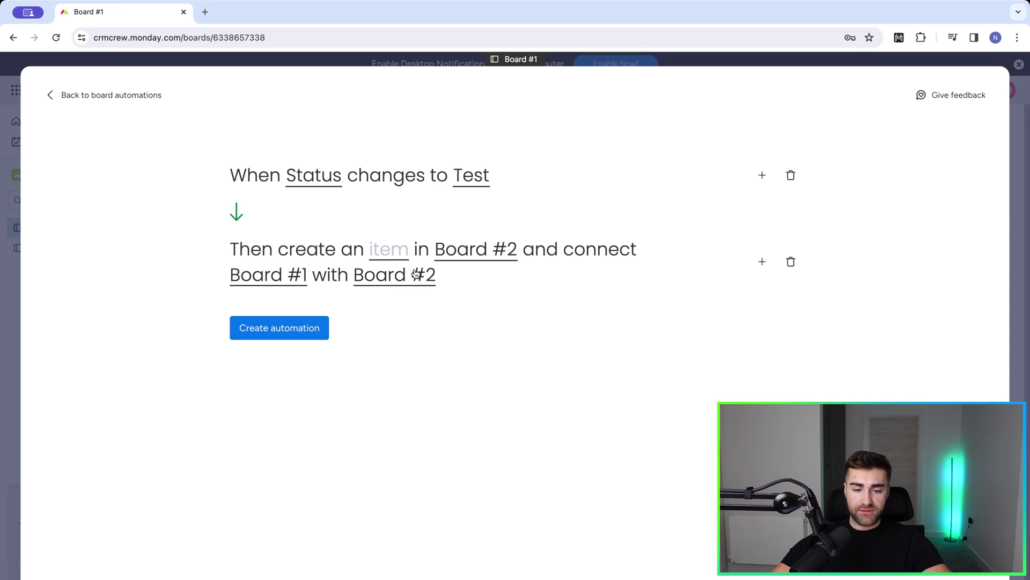
# Clear the new item's status and person values, append "- connect boards" to its name, and create the automation.
pyautogui.click(376, 253)
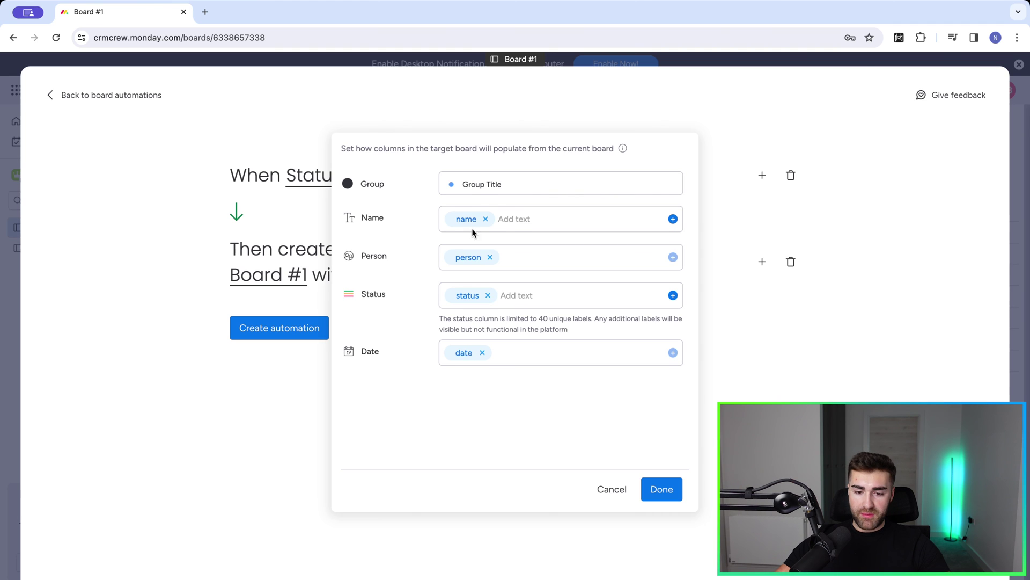
pyautogui.click(489, 294)
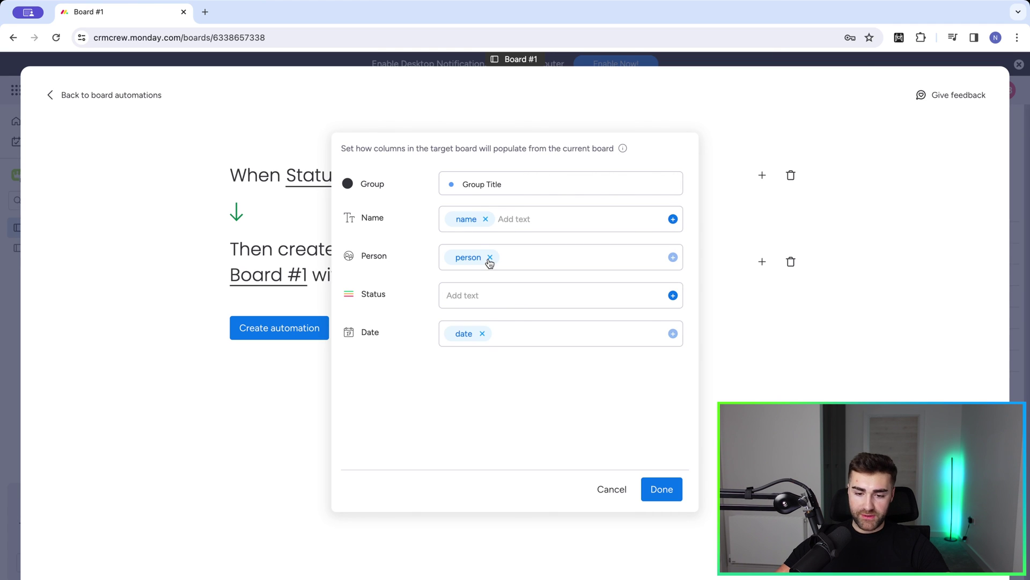
pyautogui.click(490, 257)
pyautogui.click(503, 220)
pyautogui.write('- connect boards')
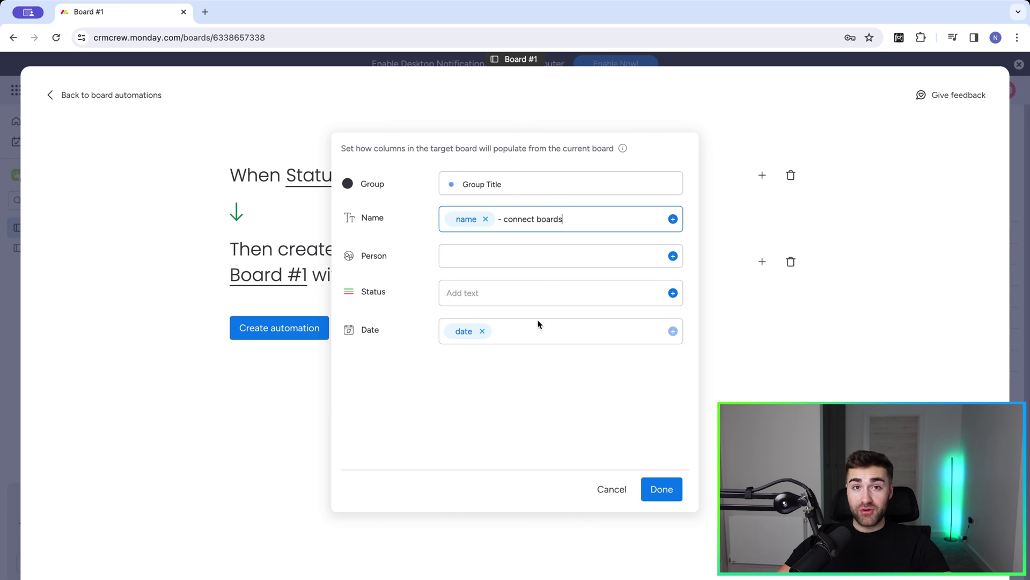
pyautogui.click(662, 489)
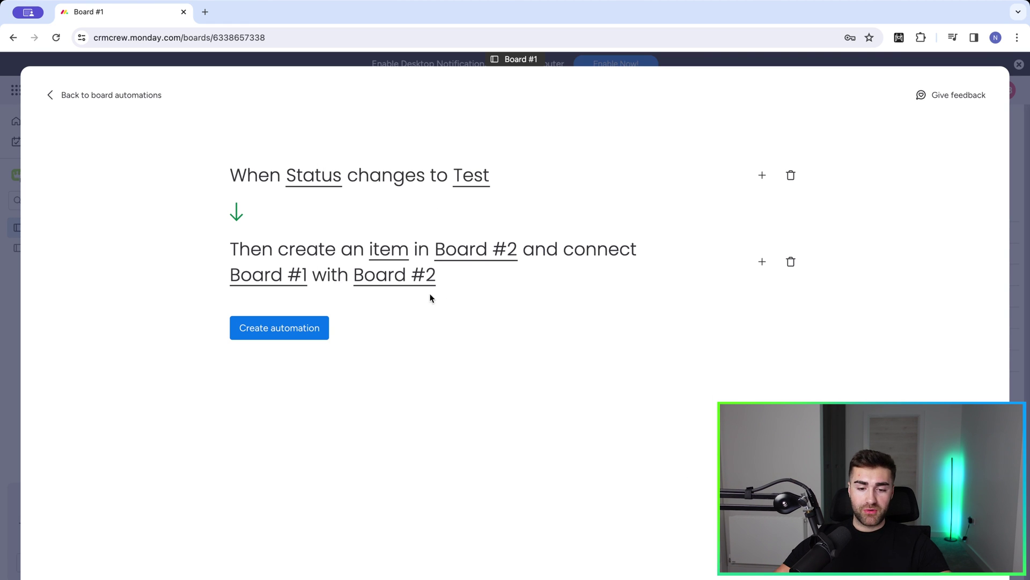
pyautogui.click(292, 333)
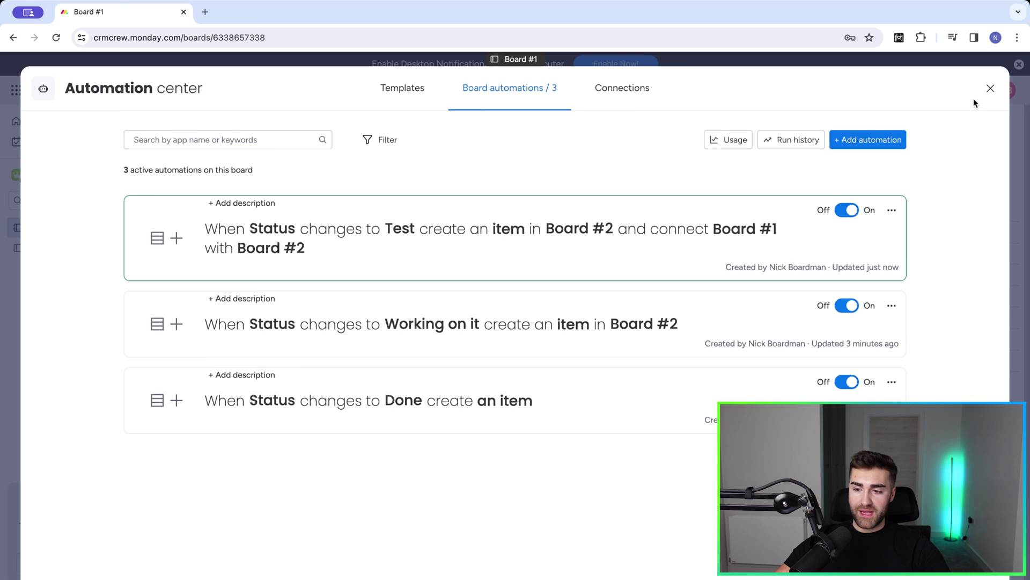
pyautogui.click(989, 88)
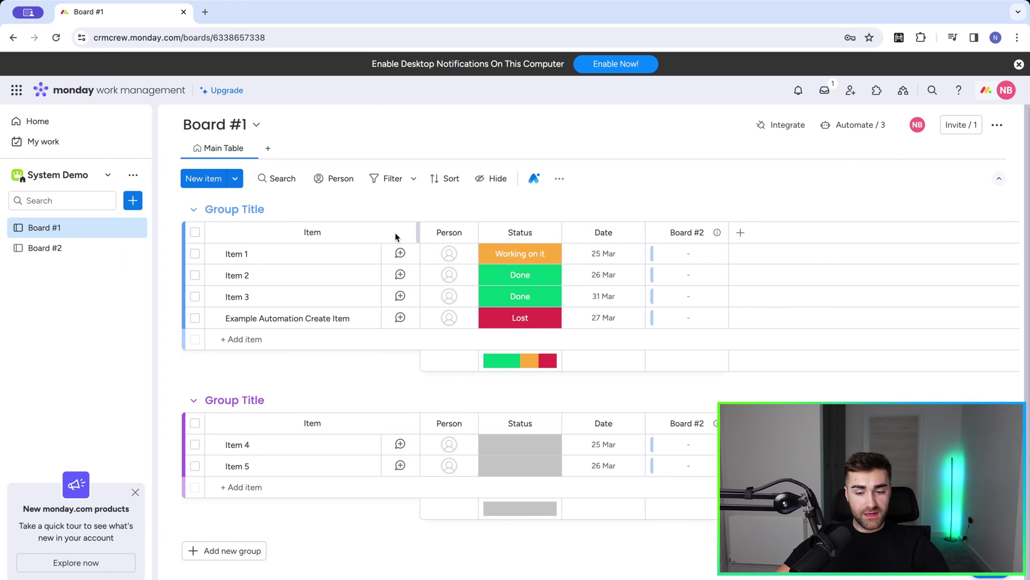
# Test the automation by setting Item 1's status to "Test", and check the connected item on Board #2 and Board #1.
pyautogui.click(510, 259)
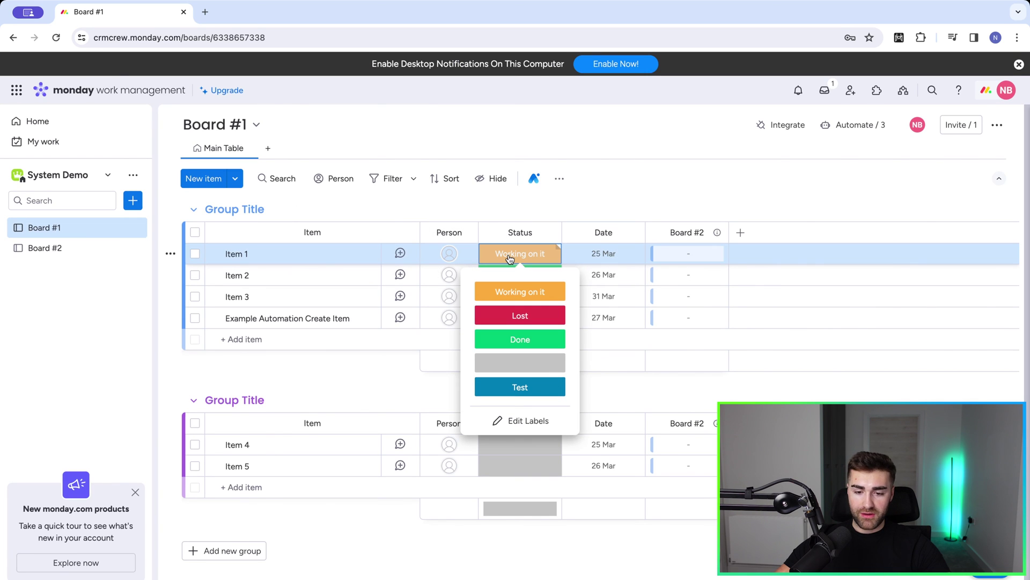
pyautogui.click(501, 391)
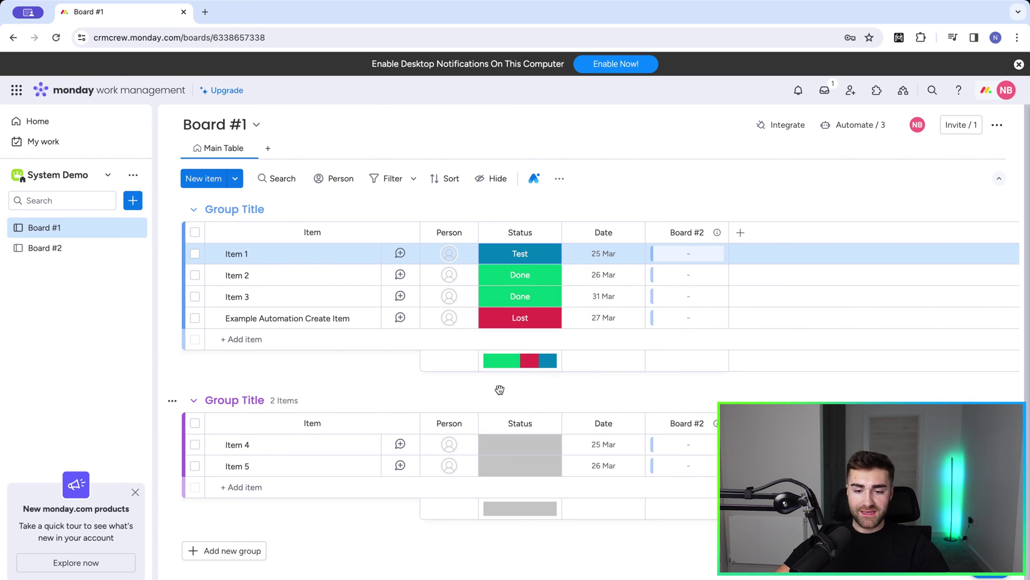
pyautogui.click(52, 249)
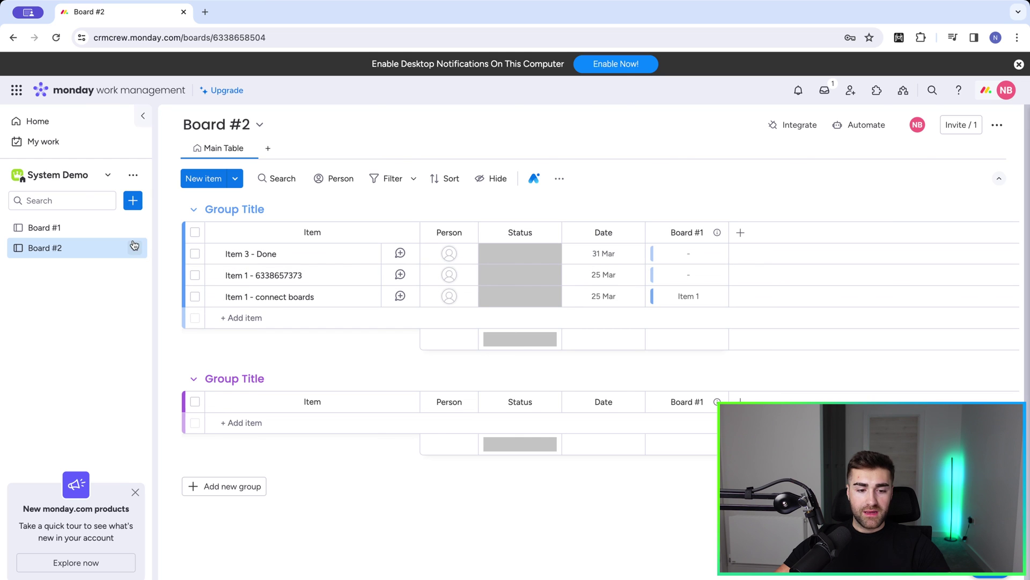
pyautogui.click(89, 227)
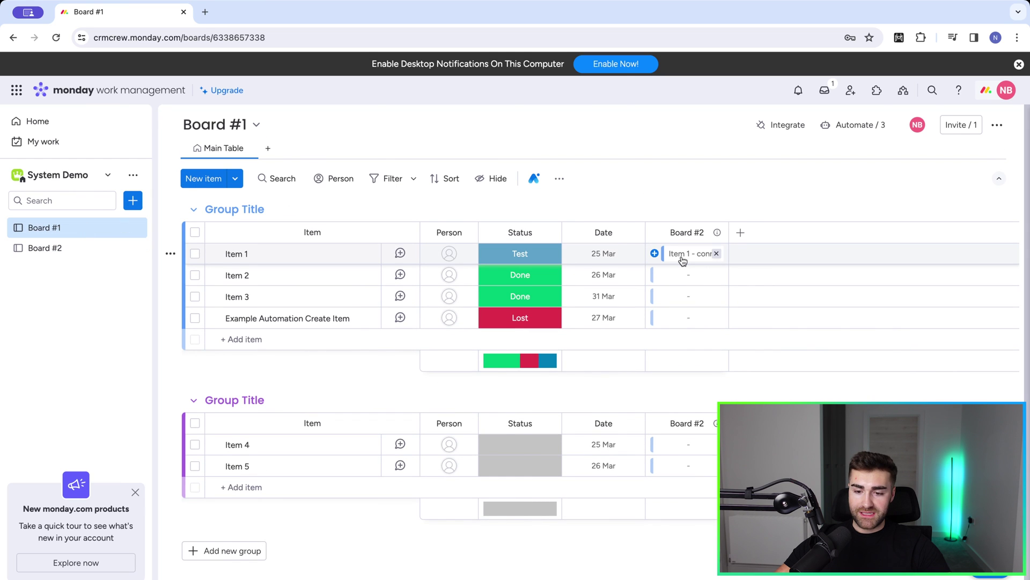